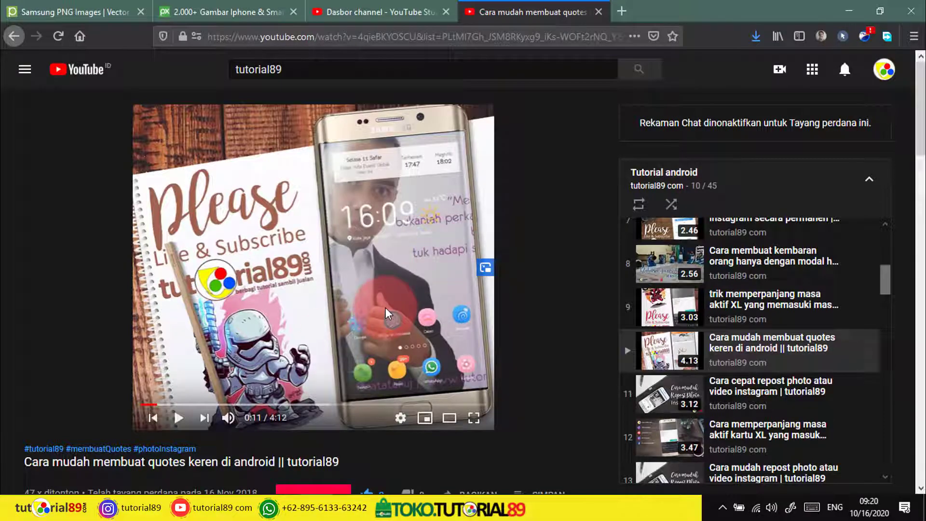
- Play the YouTube mockup quotes tutorial full screen, then pause it and minimize the browser
click(178, 417)
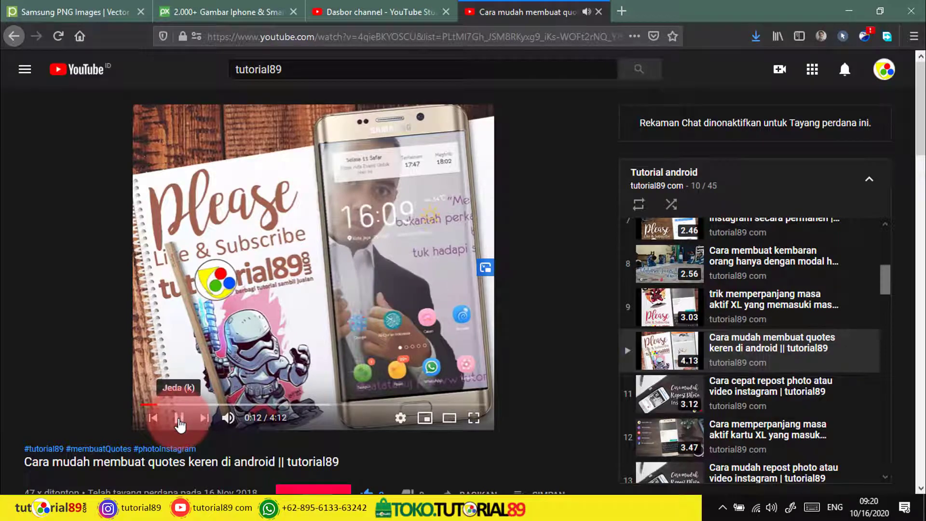
click(475, 419)
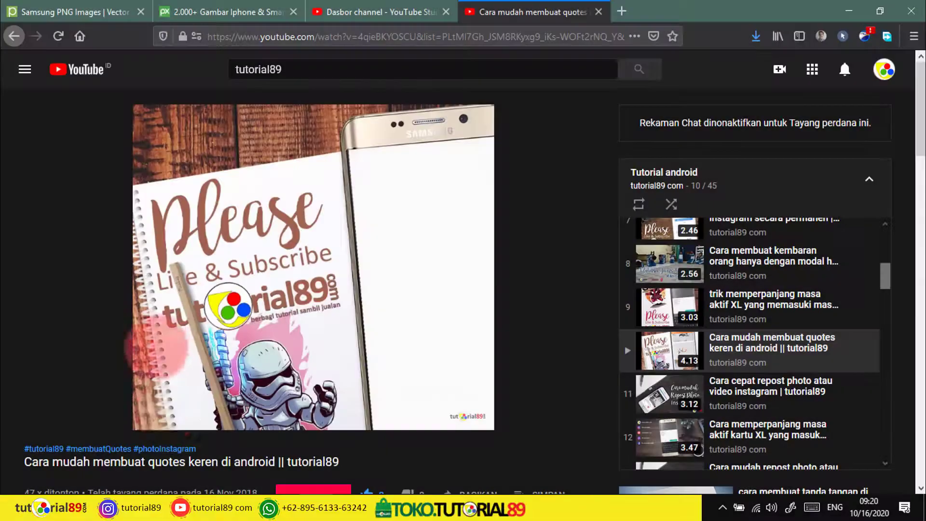
click(175, 426)
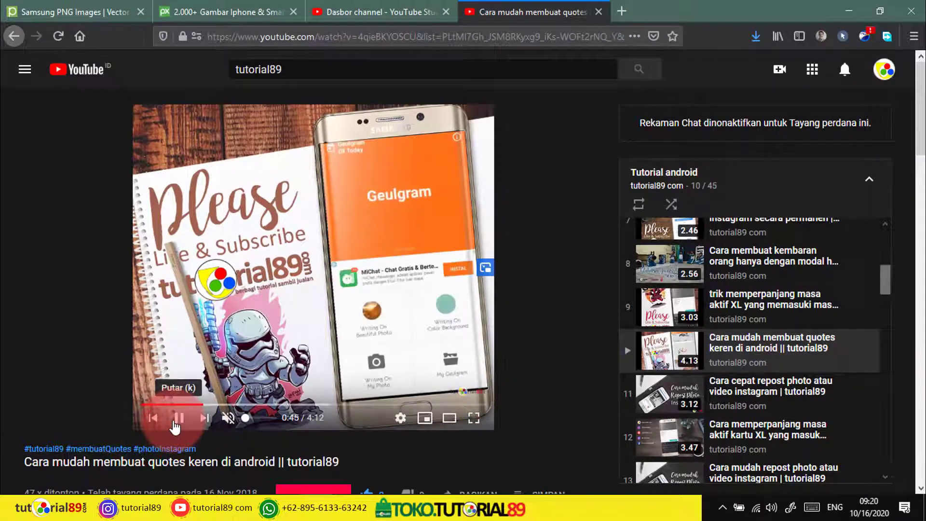
click(849, 11)
- Switch to PowerPoint's finished mockup example slide and clear the selection
click(340, 504)
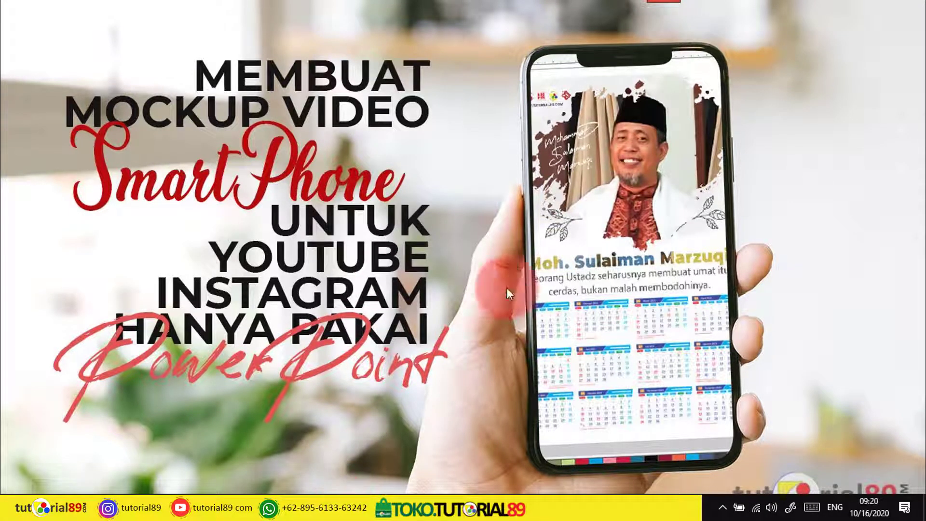
click(550, 258)
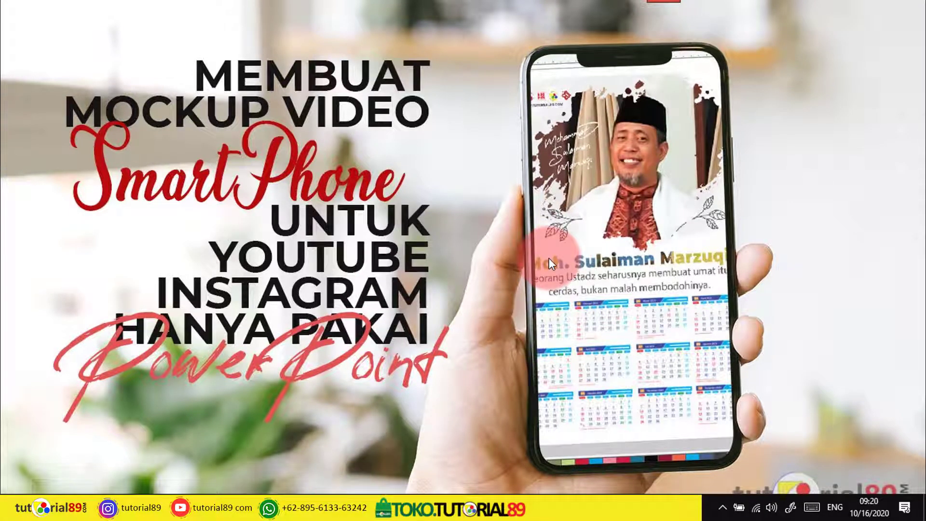
click(349, 501)
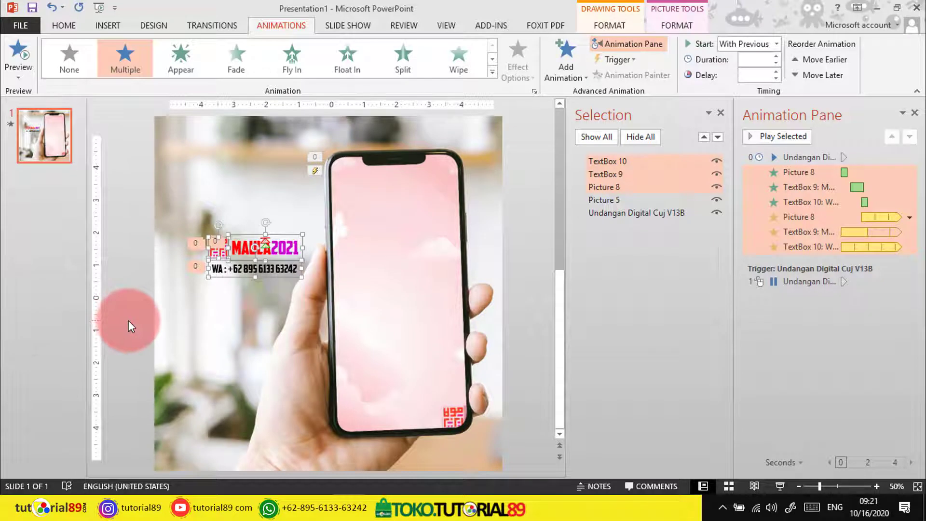
click(128, 321)
click(18, 161)
- Replay the mockup slide's animations from the slide 1 thumbnail
click(10, 123)
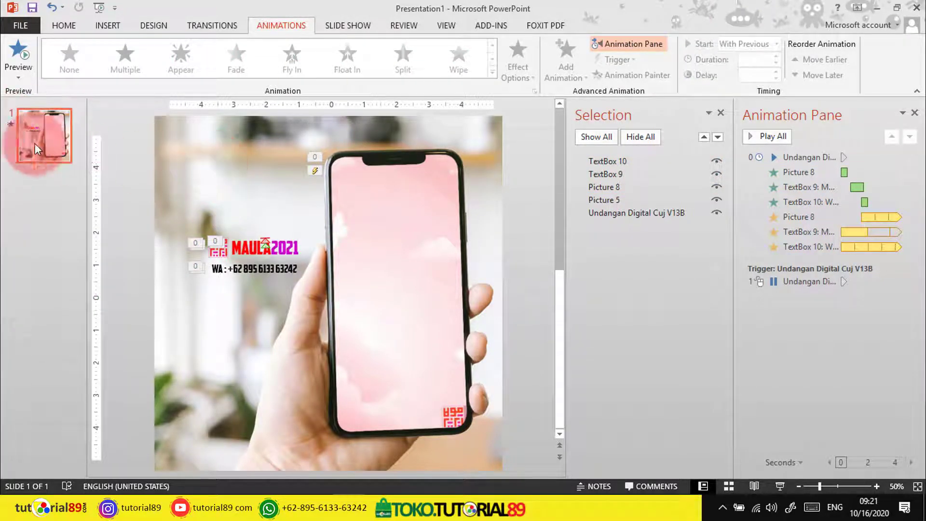
click(11, 126)
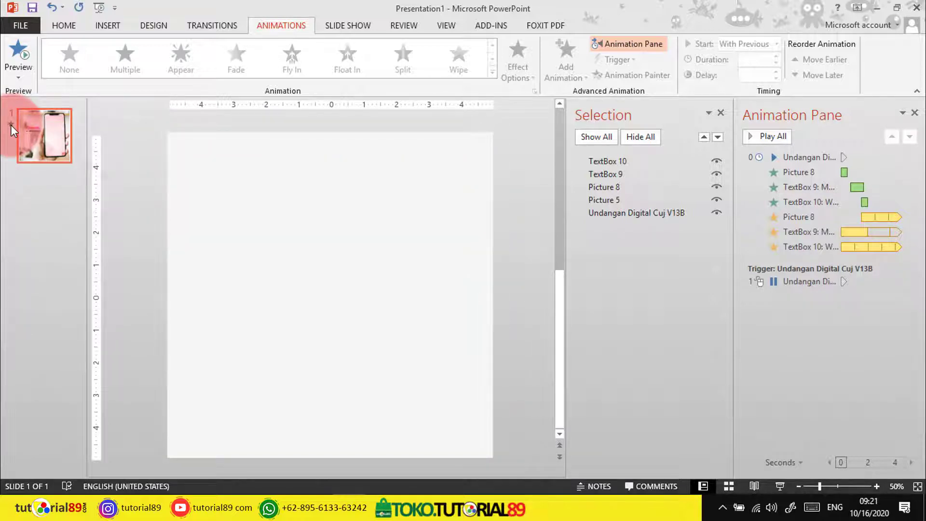
click(11, 125)
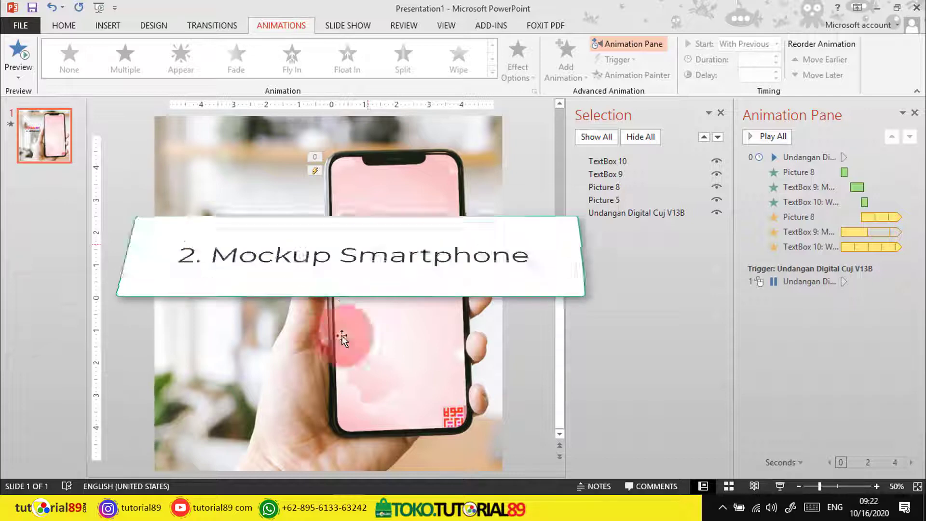
- Browse the phone mockup photos in Windows Photo Viewer, then return to PowerPoint
click(415, 489)
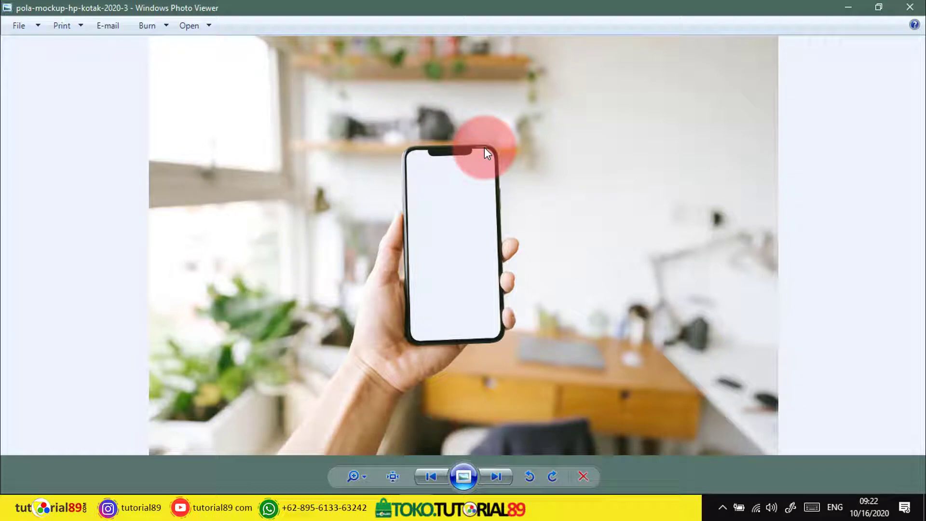
key(Left)
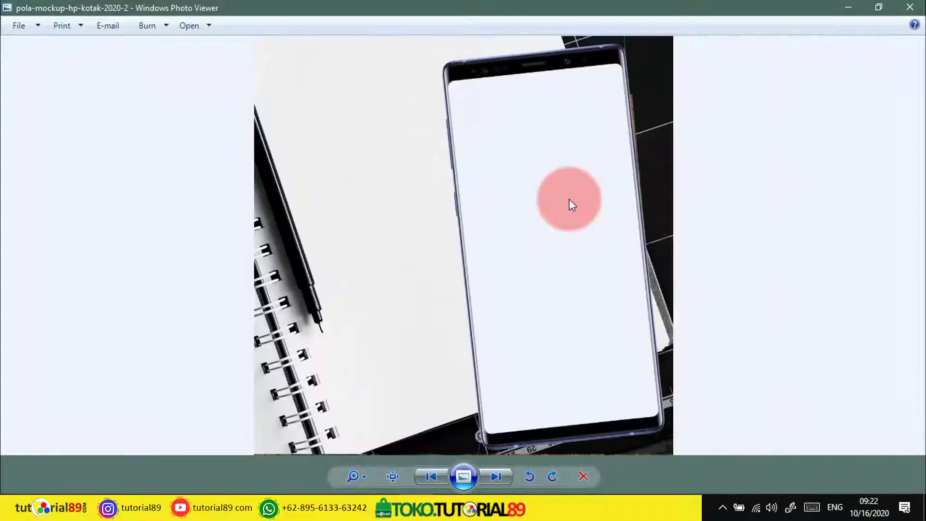
key(Left)
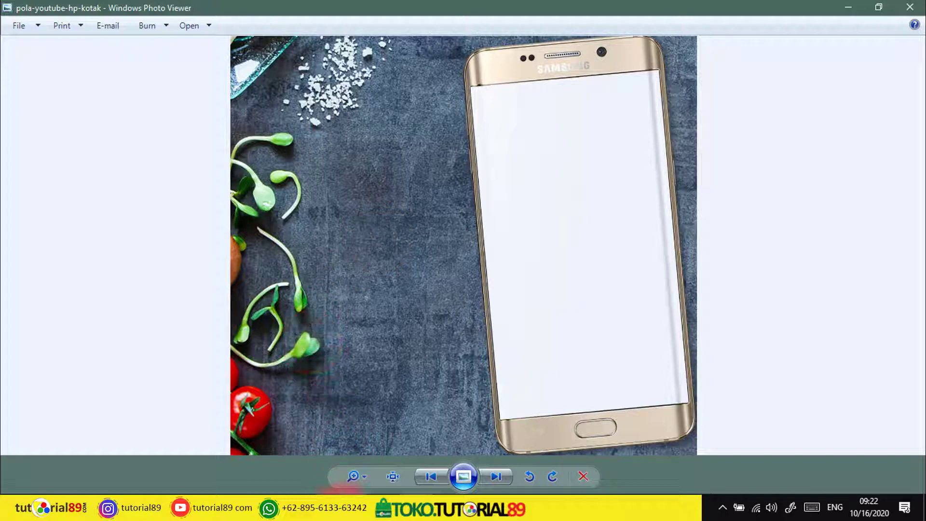
click(340, 510)
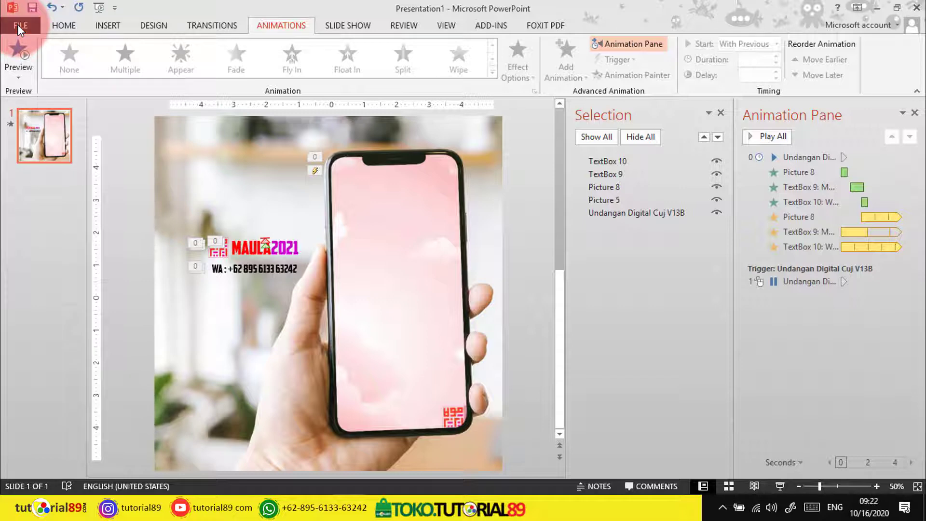
- Create a blank presentation with a custom 10 × 10 inch slide size, maximizing content
click(18, 25)
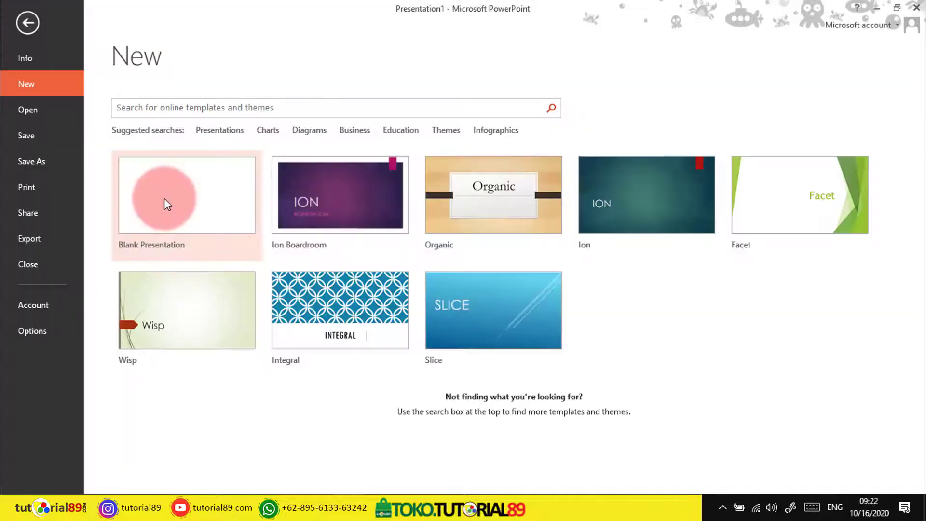
click(164, 198)
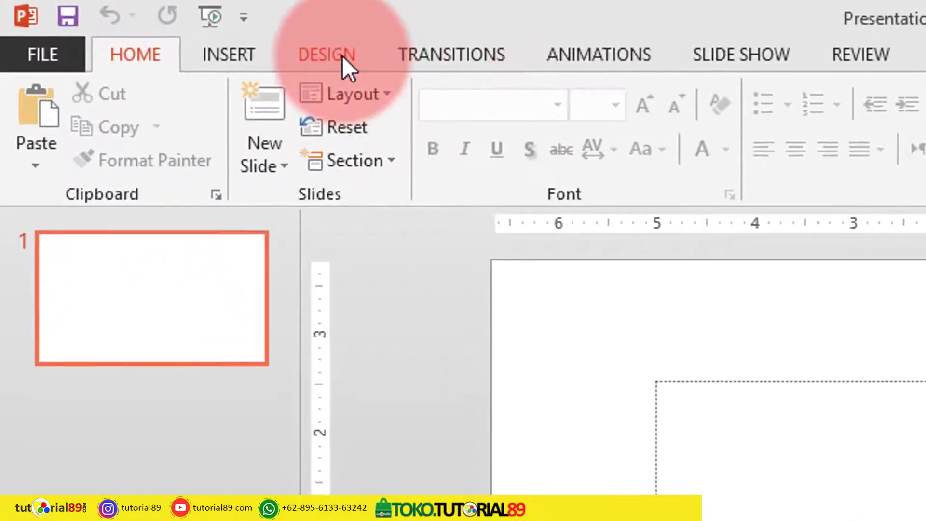
click(342, 56)
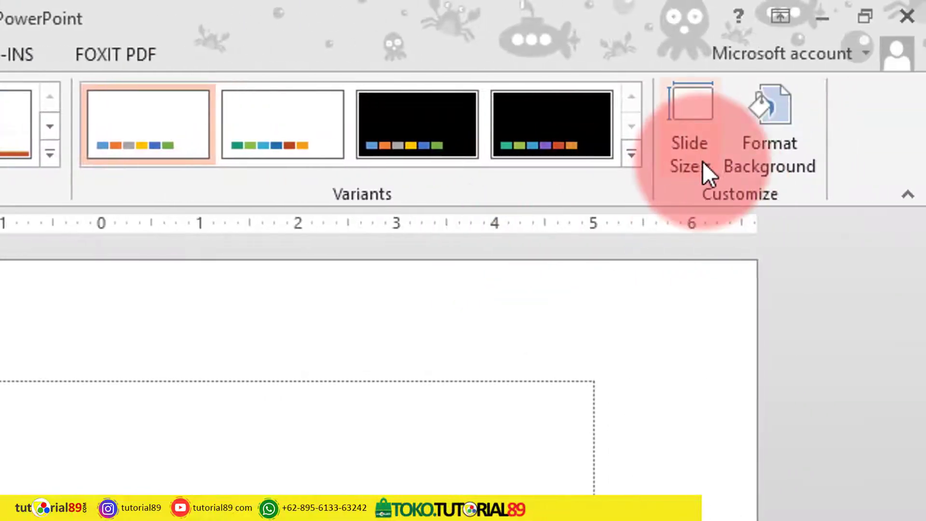
click(716, 167)
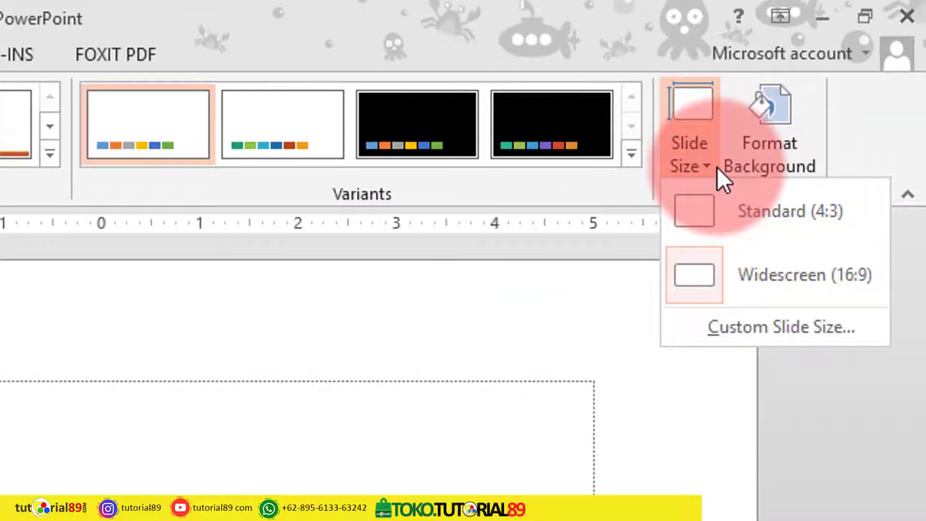
click(837, 331)
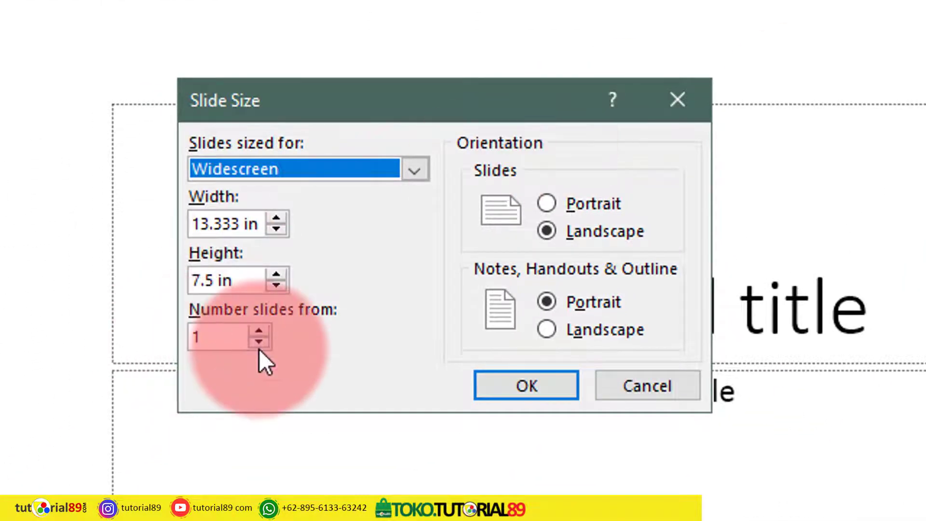
click(298, 174)
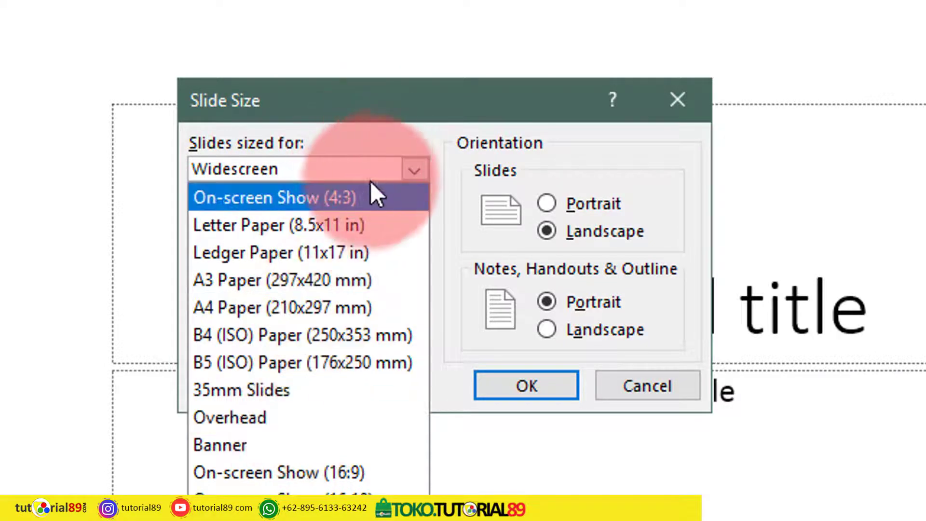
click(644, 157)
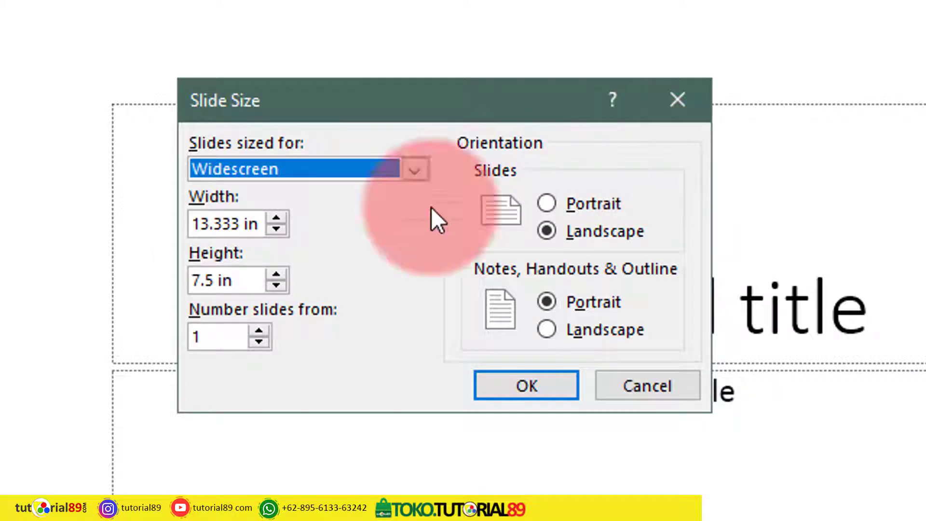
drag(261, 224, 134, 224)
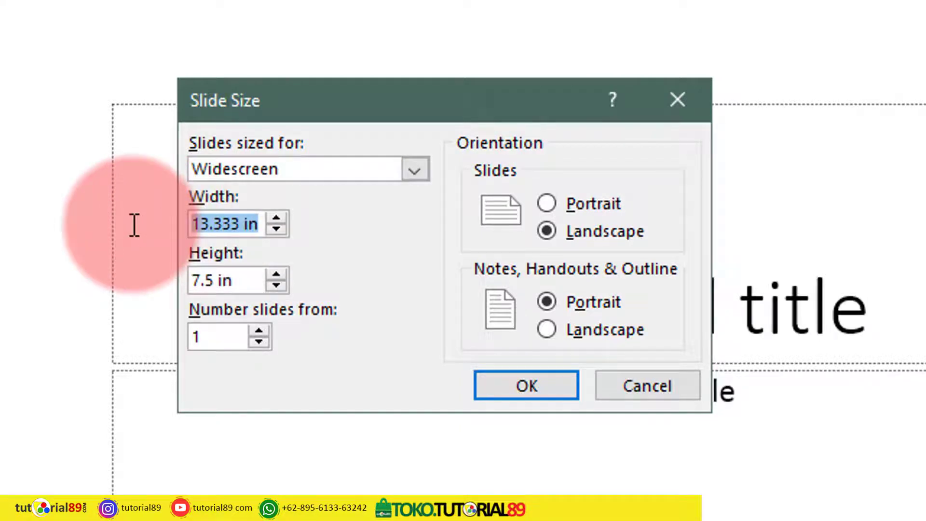
text(10)
drag(242, 278, 135, 280)
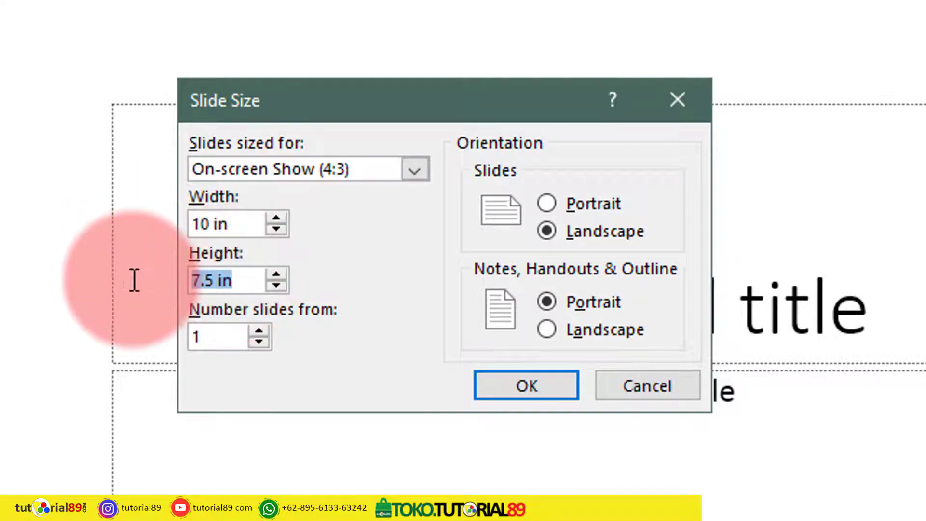
text(10)
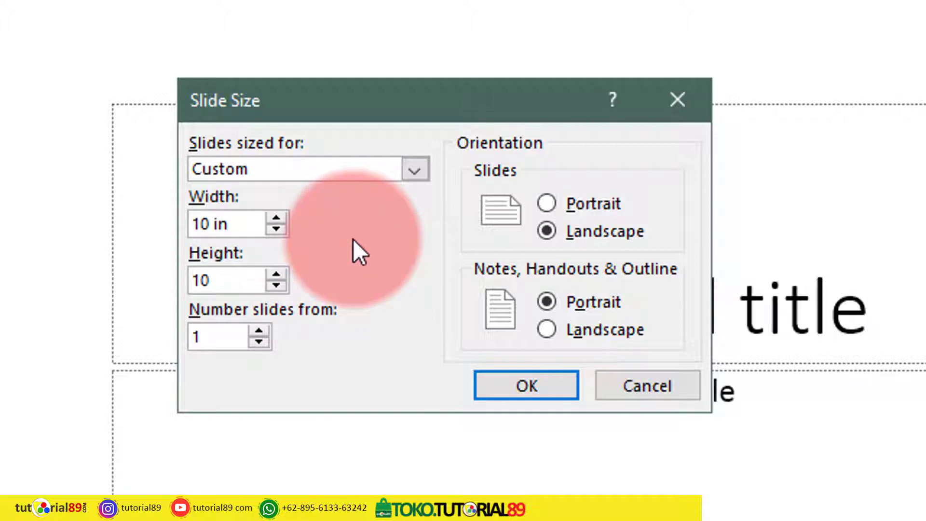
click(540, 380)
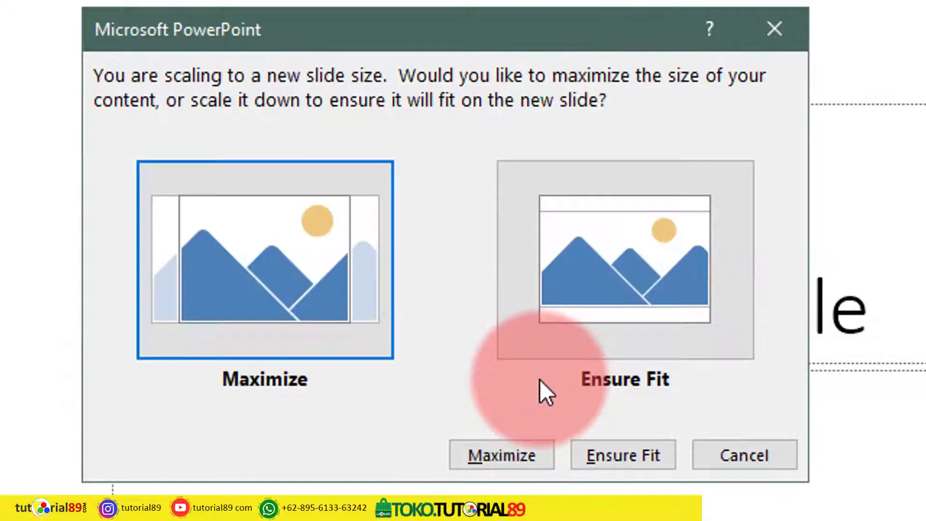
click(504, 458)
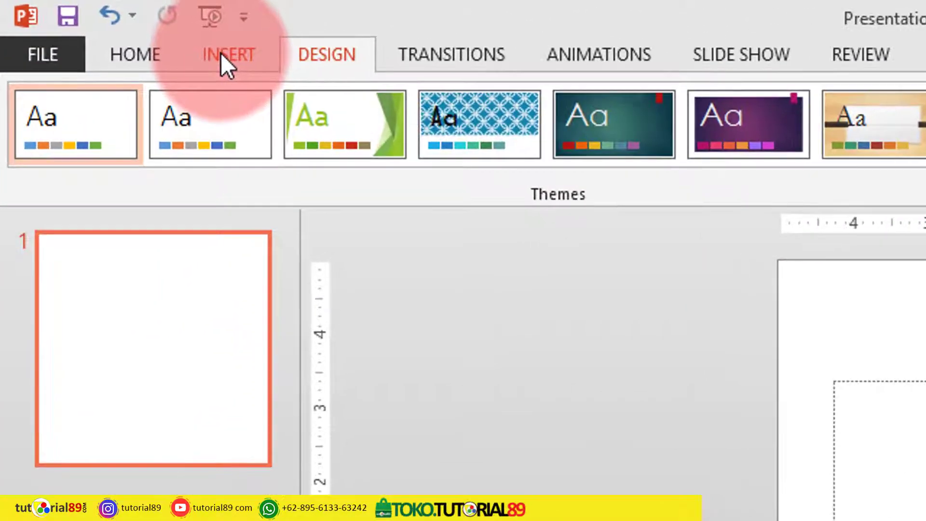
- Insert the pola-mockup-hp-kotak-2020-2 photo from the Desktop and enlarge it to fill the slide
click(211, 51)
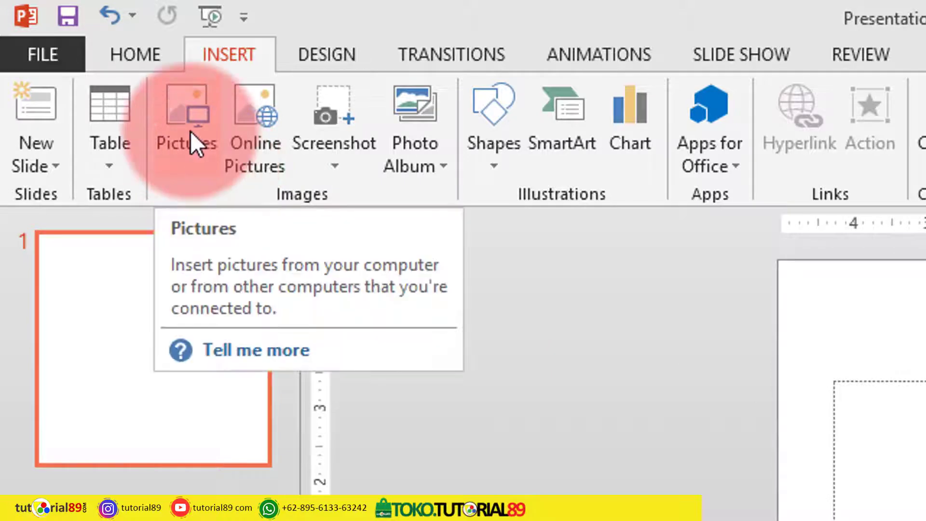
click(190, 131)
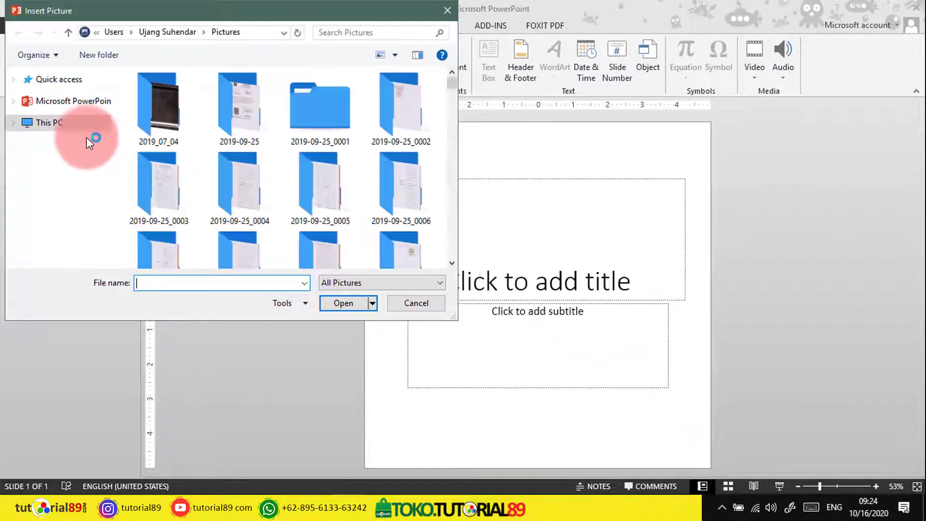
click(77, 122)
click(374, 32)
text(pola)
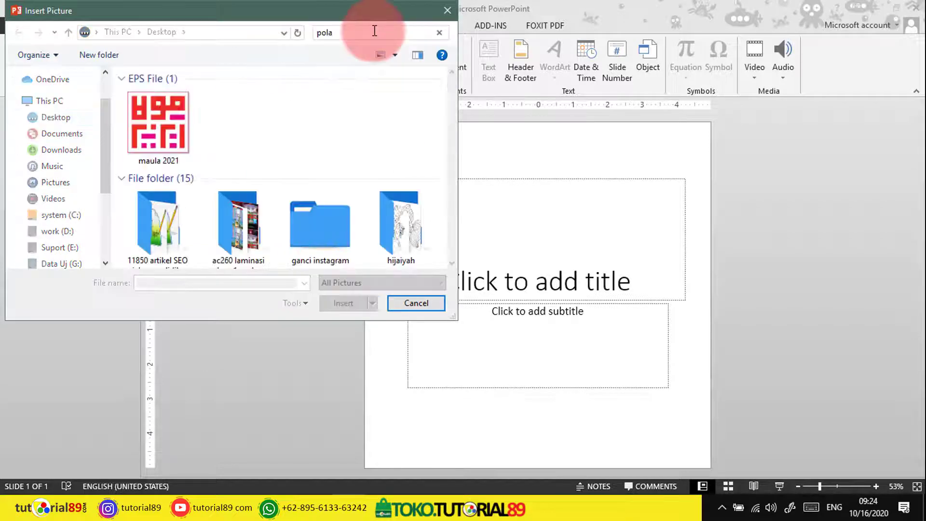
click(322, 112)
click(346, 308)
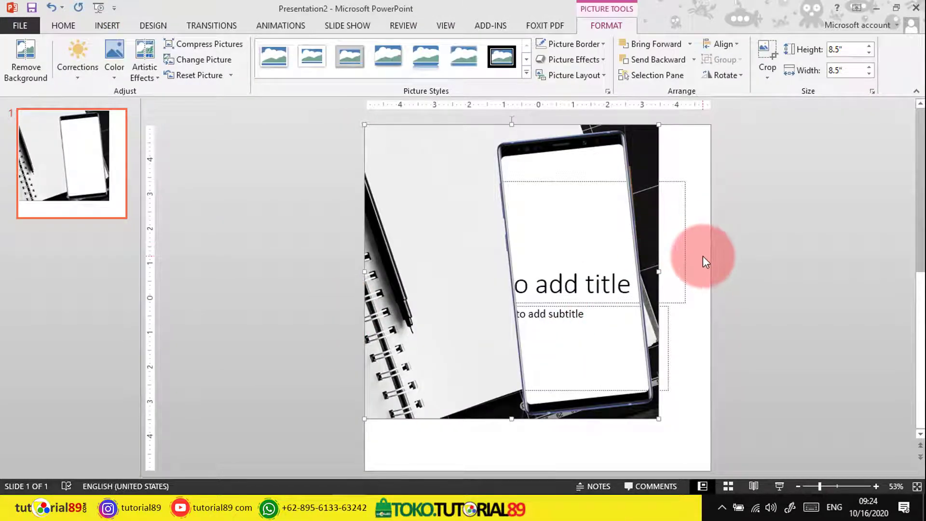
drag(656, 419, 702, 467)
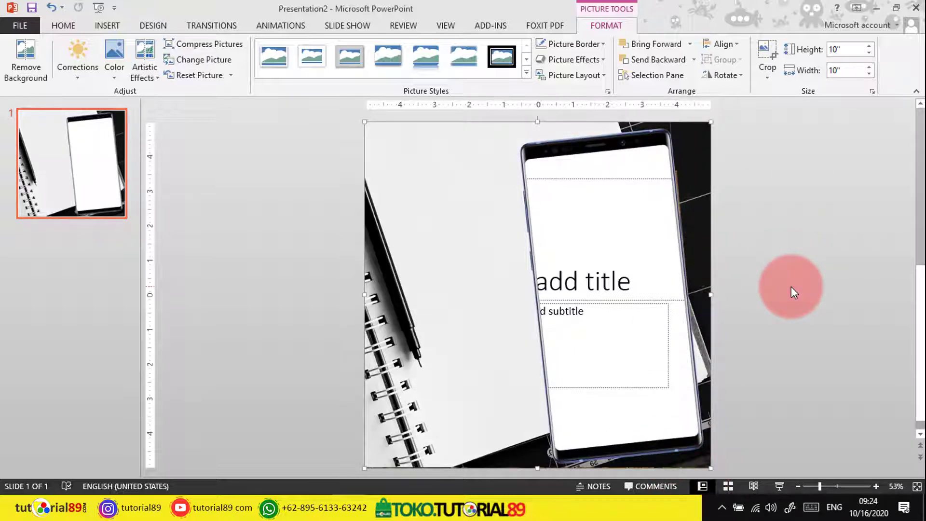
click(791, 287)
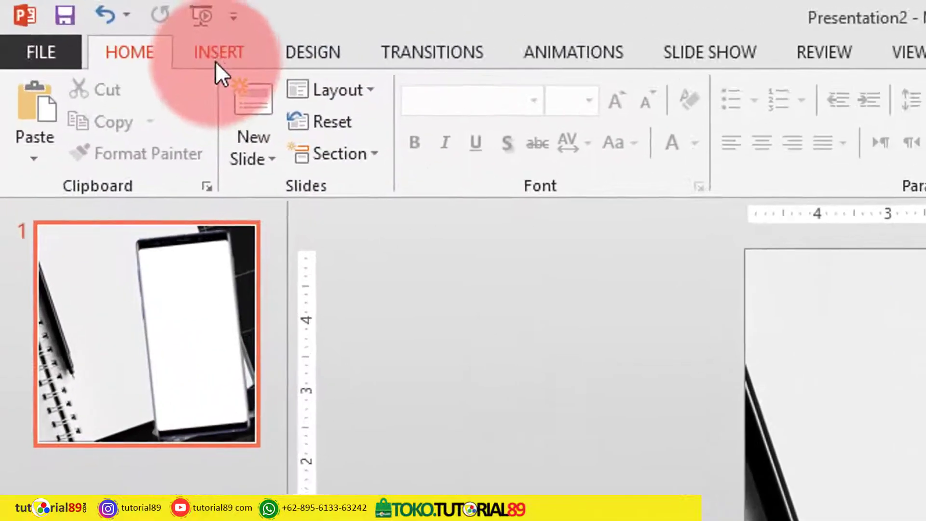
- Insert Undangan Digital Cuj V13B from work (D:) > belum di upload, found by searching 'dig'
click(225, 55)
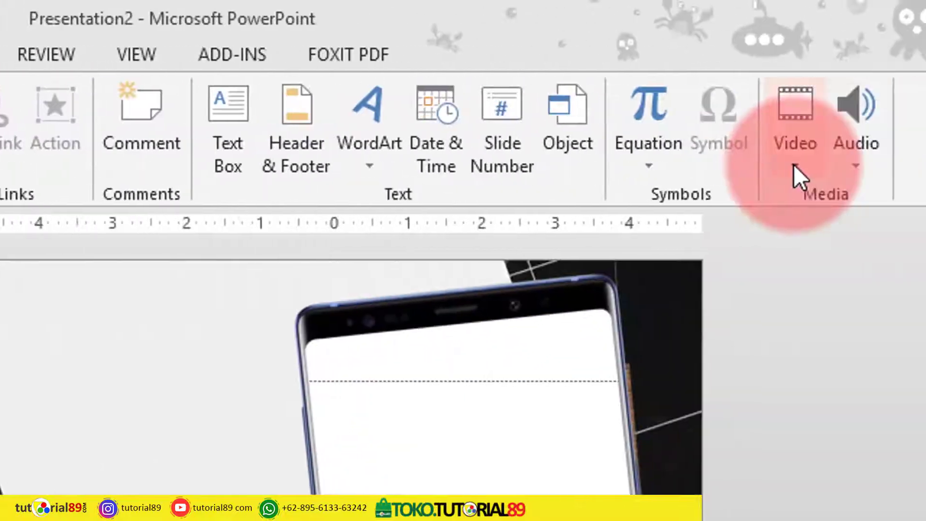
click(793, 165)
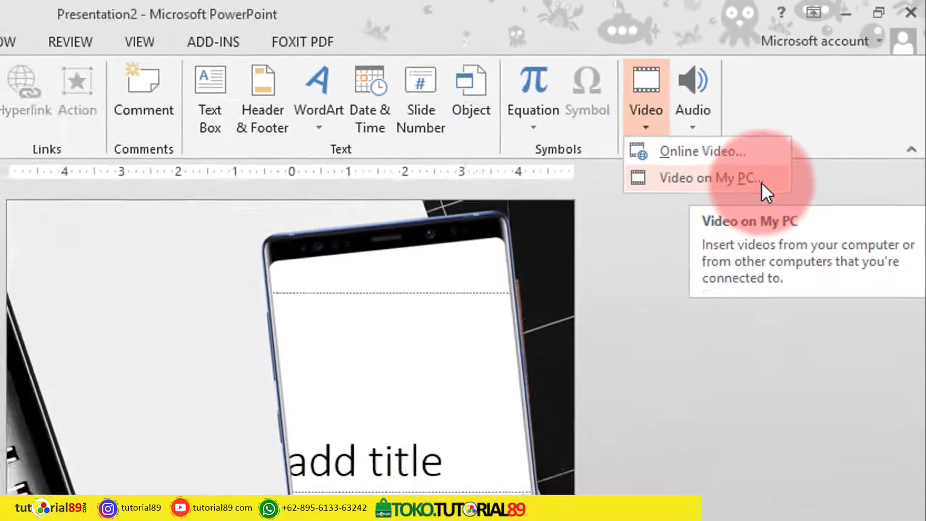
click(721, 244)
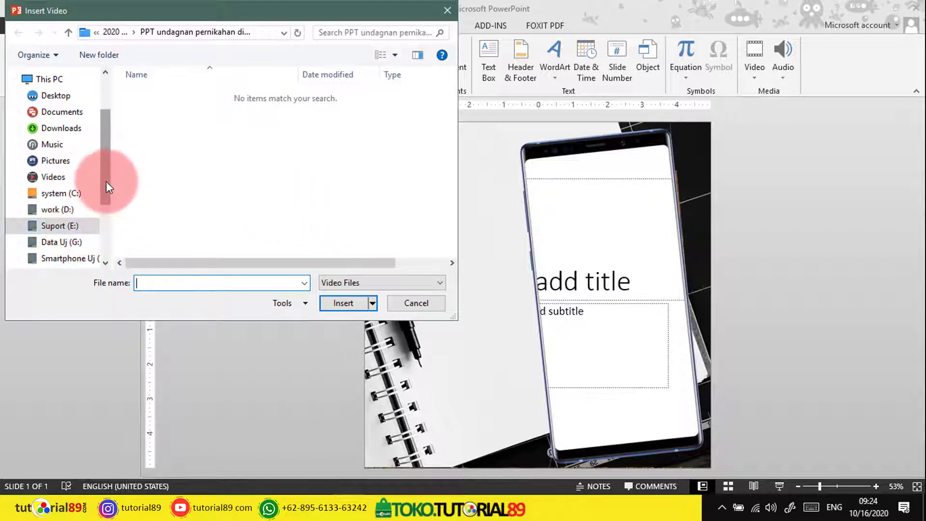
drag(106, 181, 108, 201)
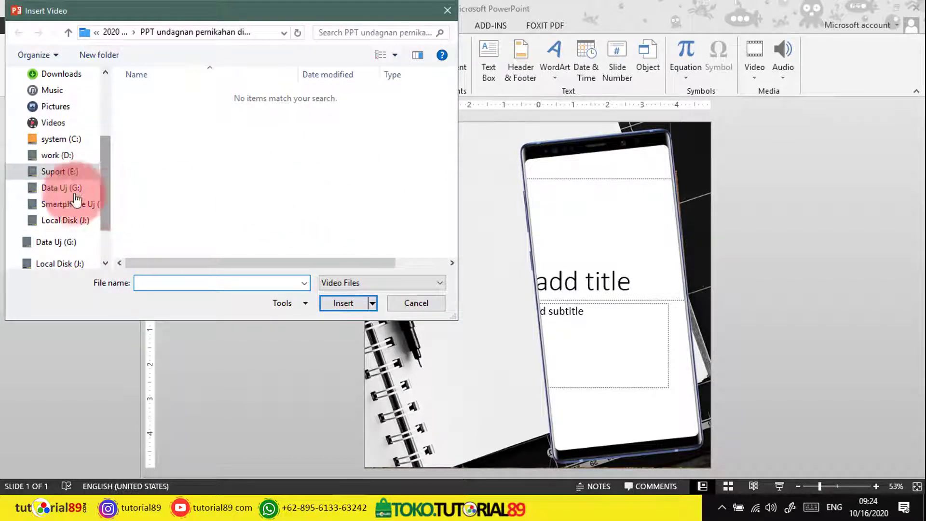
click(20, 155)
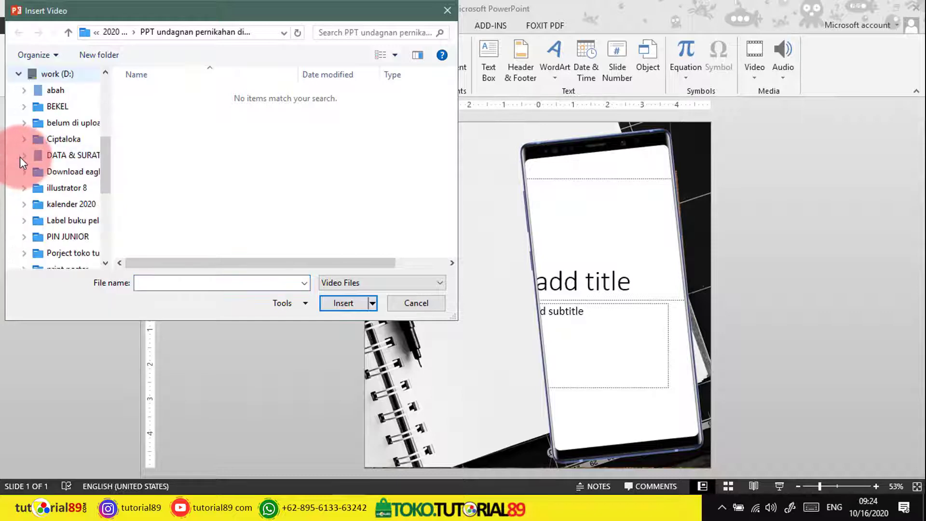
mouse_move(105, 163)
mouse_down()
mouse_move(106, 179)
mouse_move(108, 164)
mouse_up()
click(73, 89)
click(364, 32)
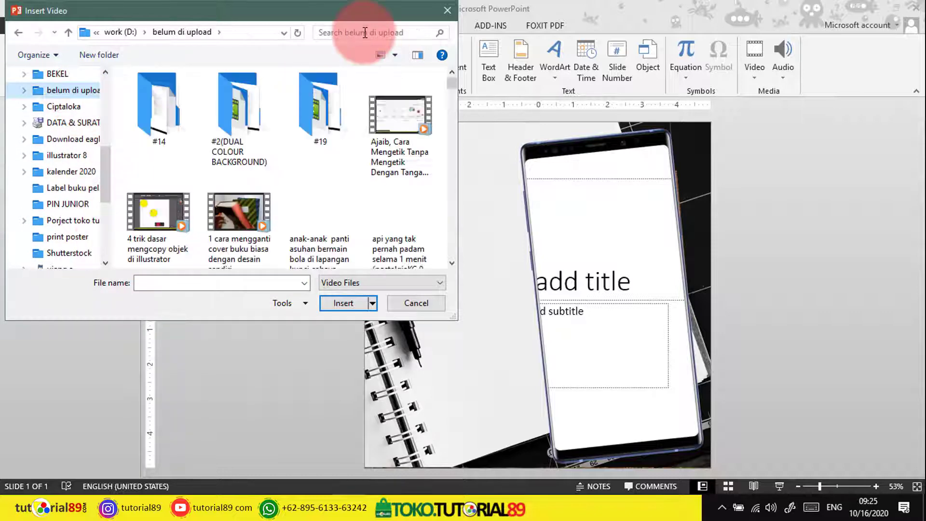
text(dig)
click(216, 140)
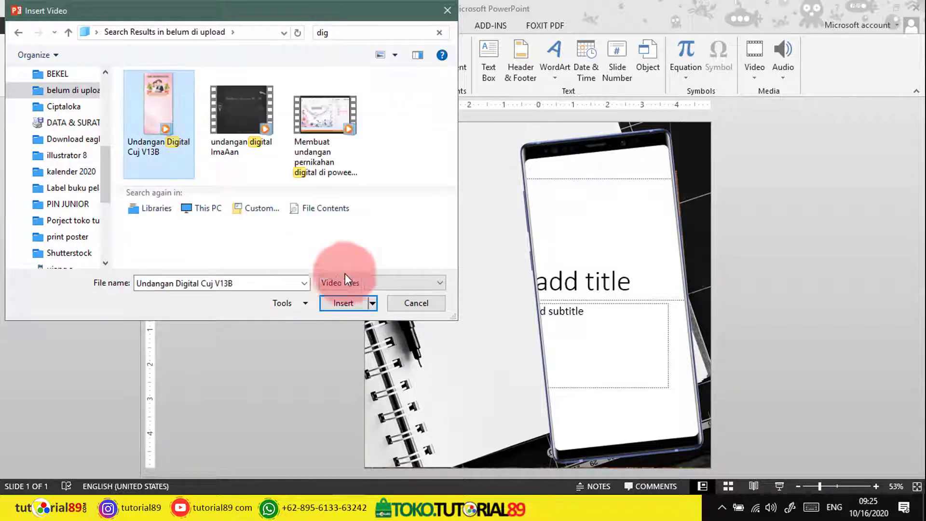
click(343, 303)
click(564, 233)
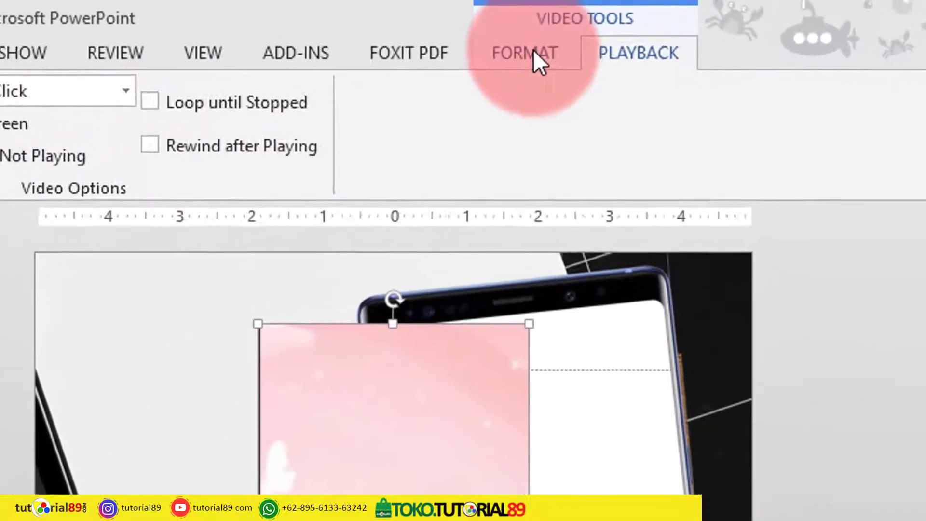
- In the Selection Pane, move the video below Picture 3 in the stacking order
click(607, 25)
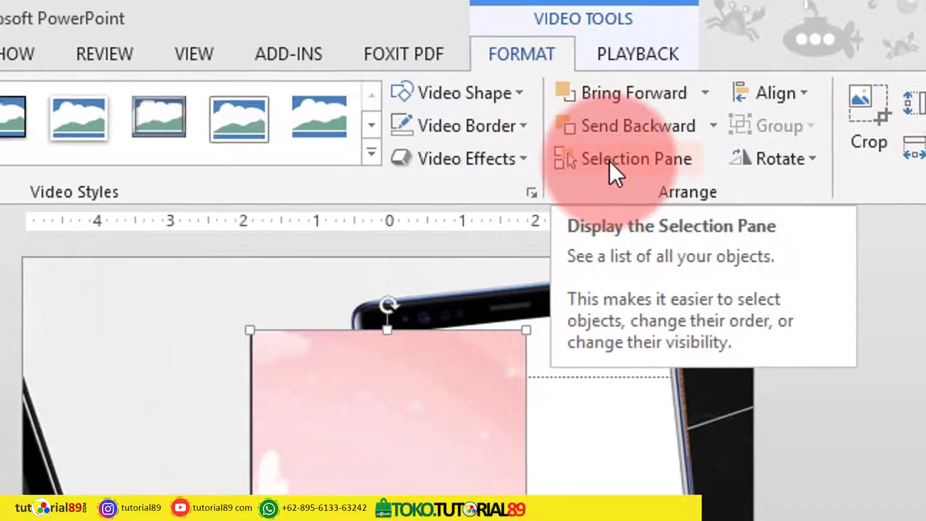
click(609, 161)
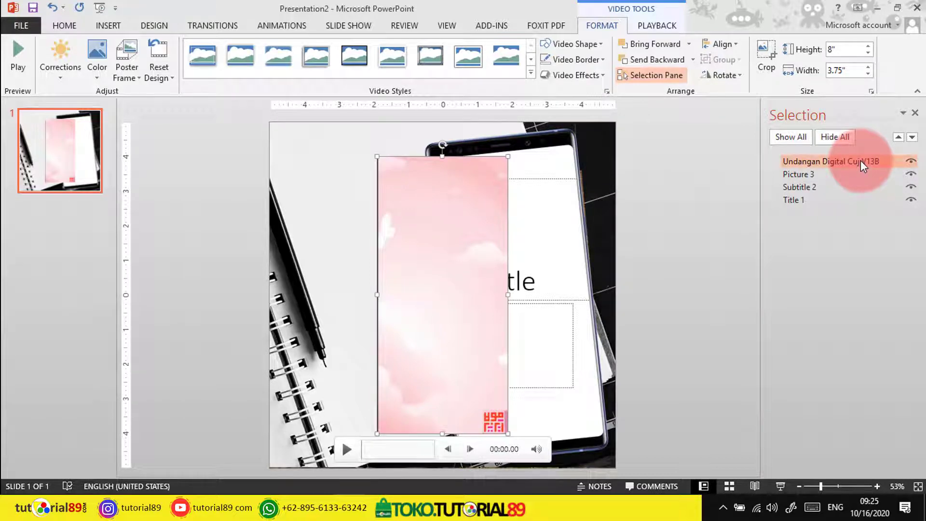
drag(860, 160, 854, 175)
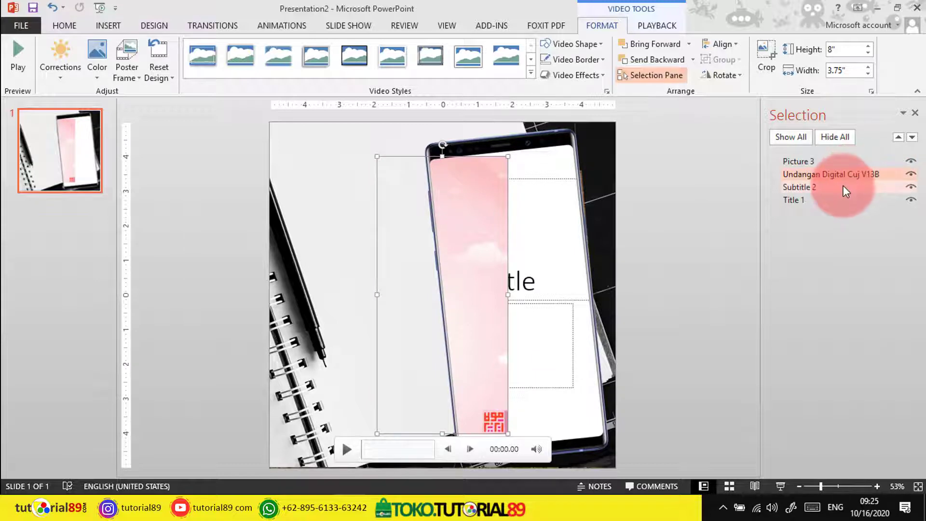
- Delete the Subtitle 2 and Title 1 placeholders
click(842, 185)
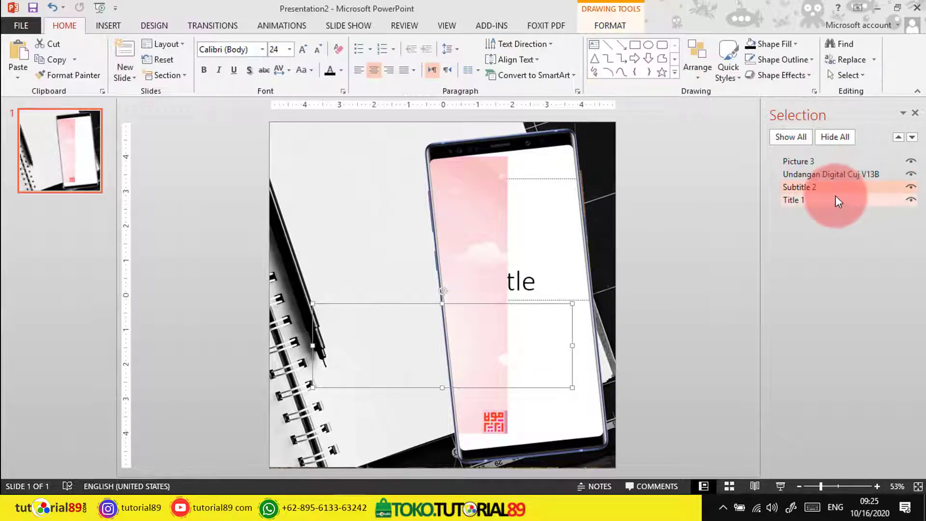
key(Delete)
click(827, 190)
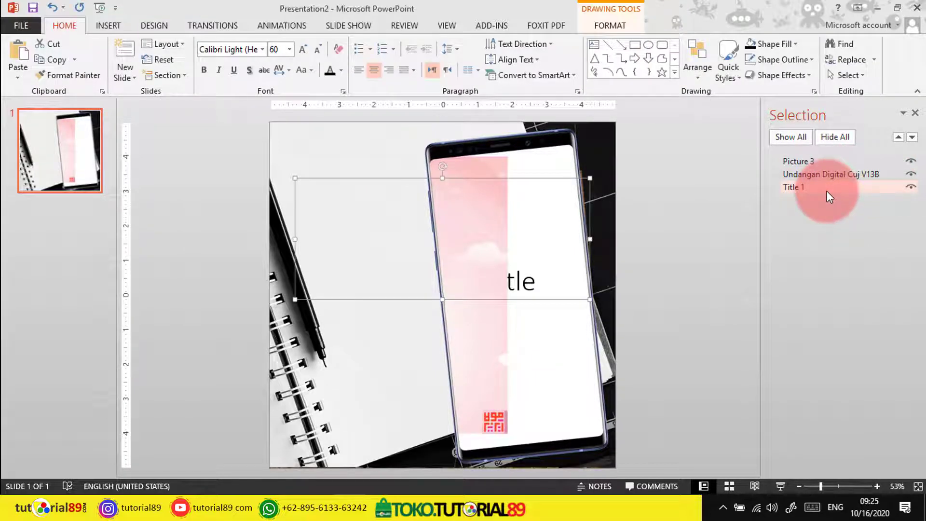
key(Delete)
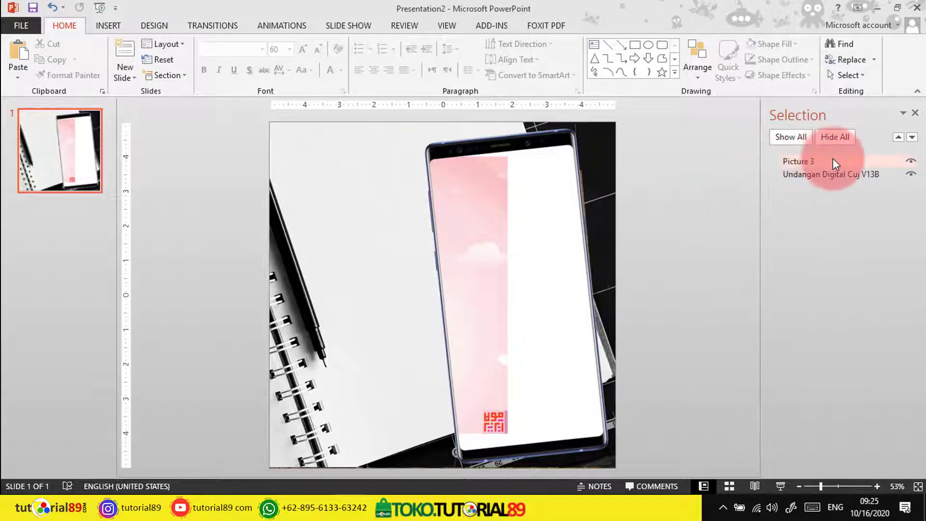
click(832, 160)
- Drag the video onto the phone screen and enlarge it from its opposite corners
click(839, 173)
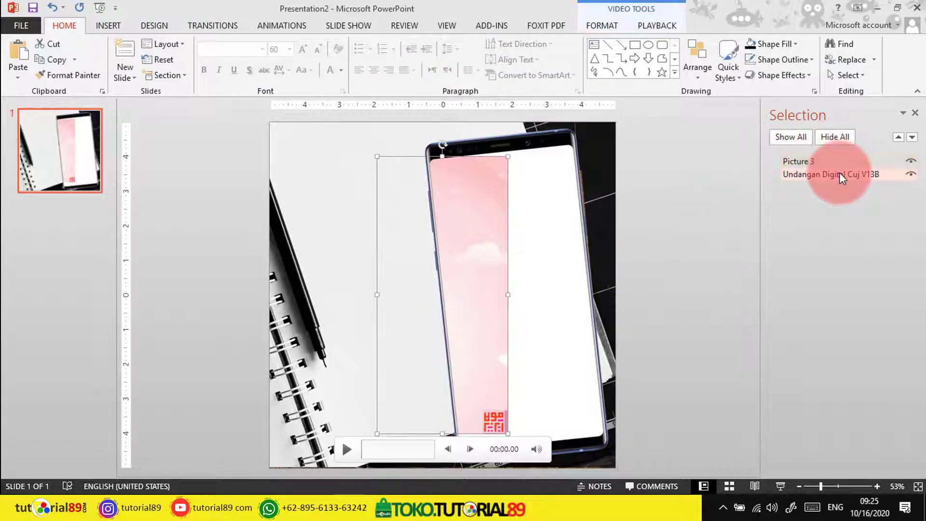
click(511, 222)
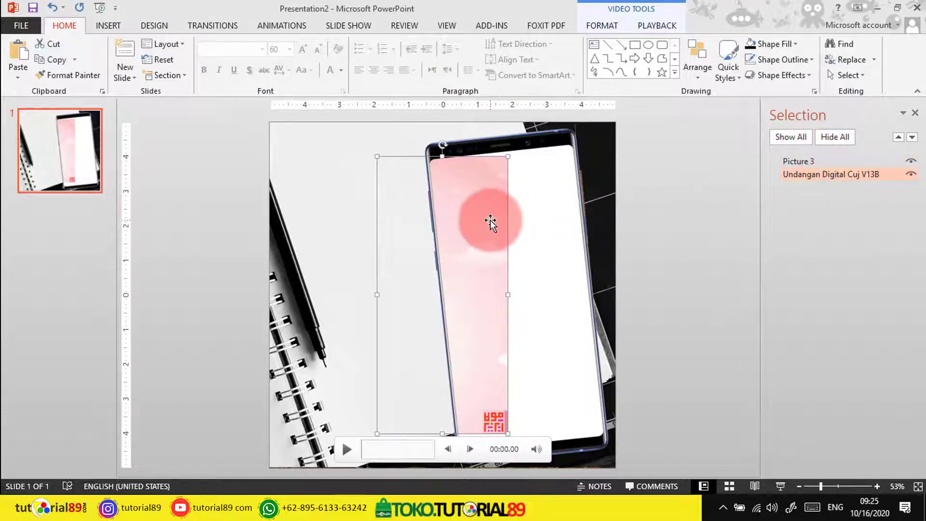
drag(491, 222, 513, 169)
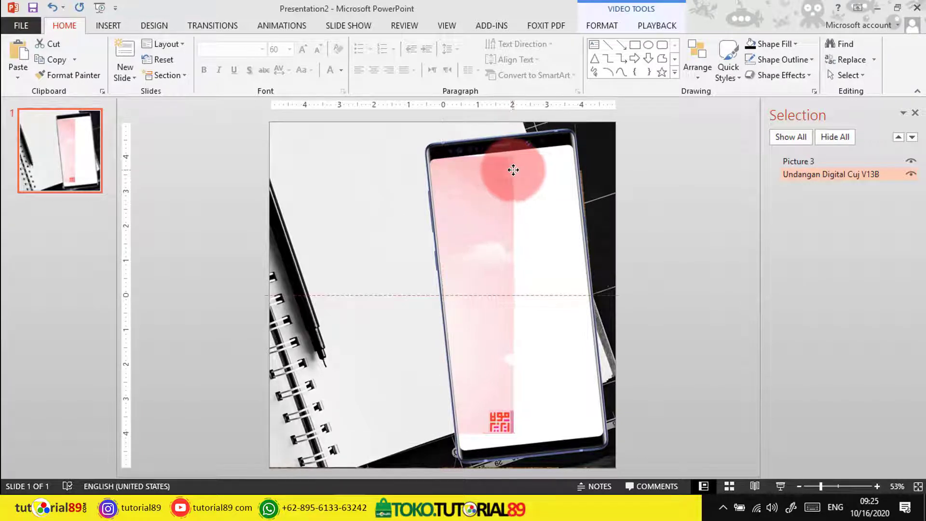
mouse_move(513, 169)
mouse_down()
mouse_move(570, 165)
mouse_move(574, 173)
mouse_up()
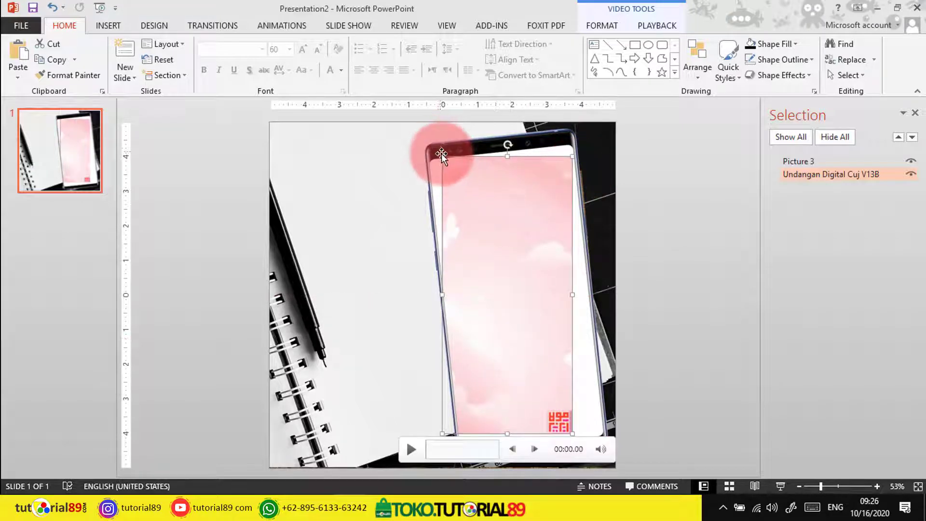
drag(442, 155, 433, 139)
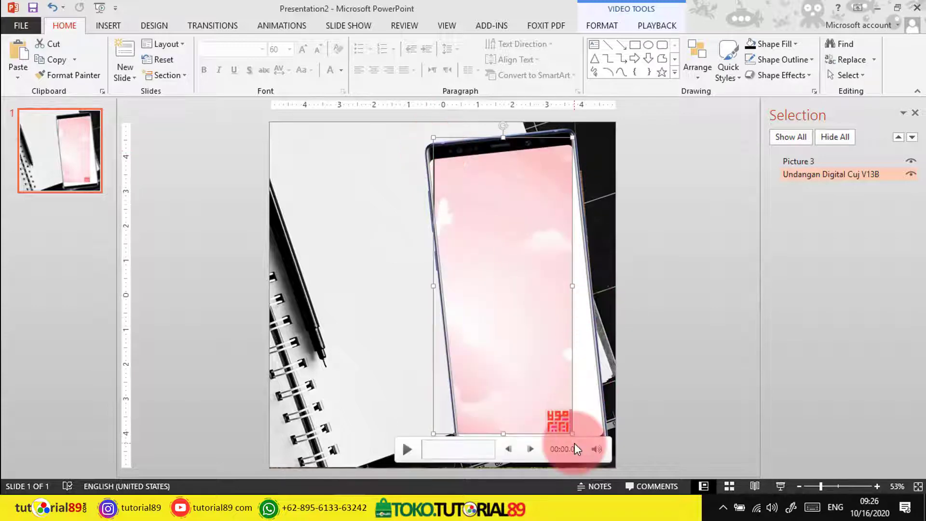
drag(572, 434, 582, 443)
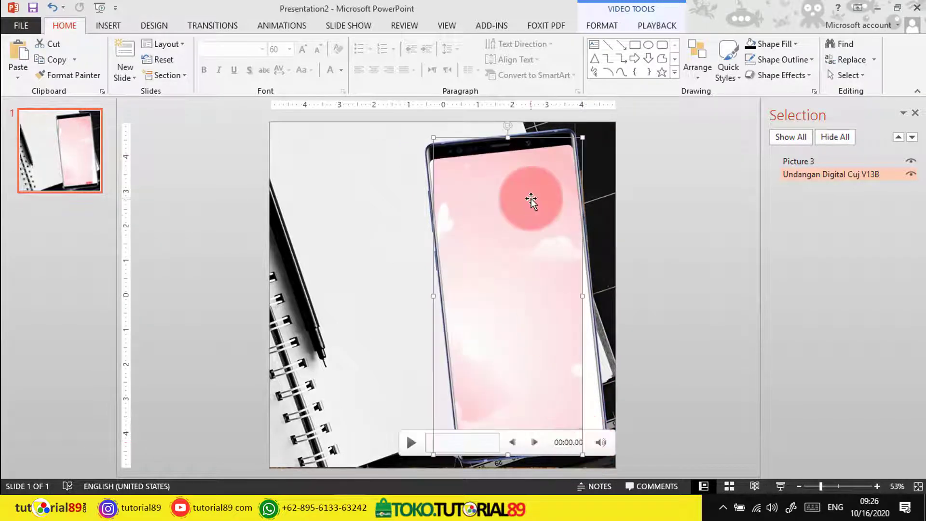
- Rotate the video to the phone's tilt and stretch it to cover the screen
drag(508, 126, 491, 132)
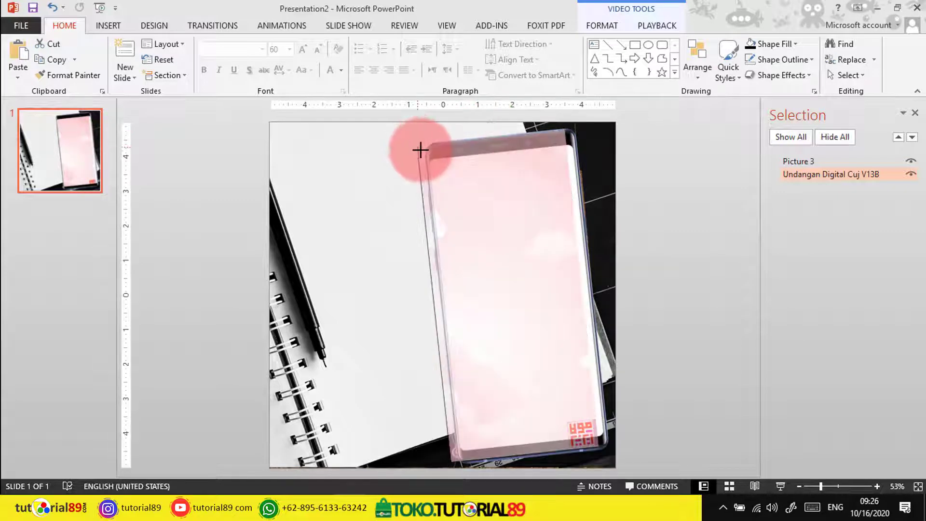
drag(420, 150, 426, 157)
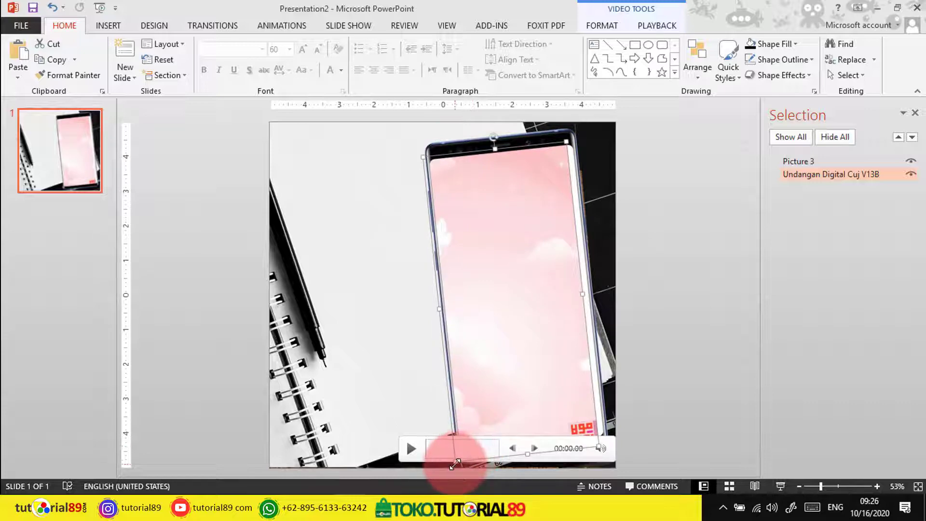
drag(454, 464, 458, 453)
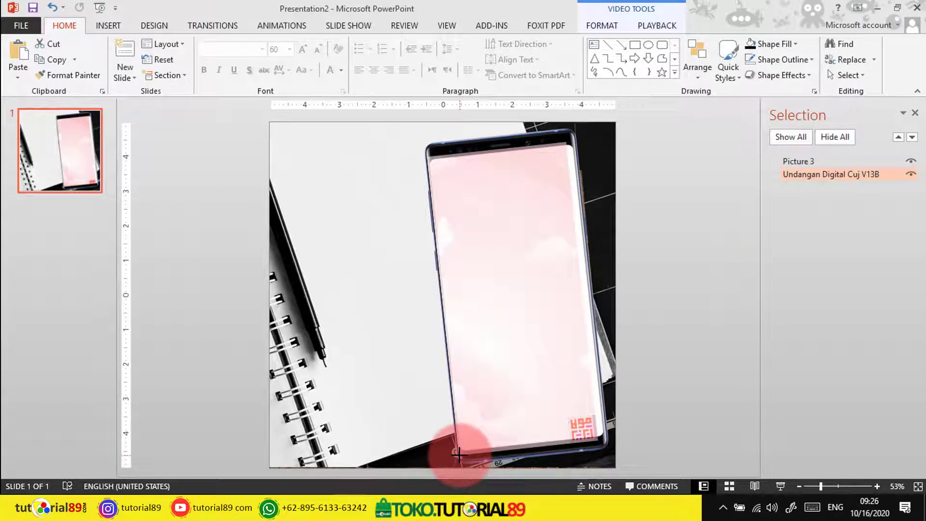
drag(458, 453, 456, 456)
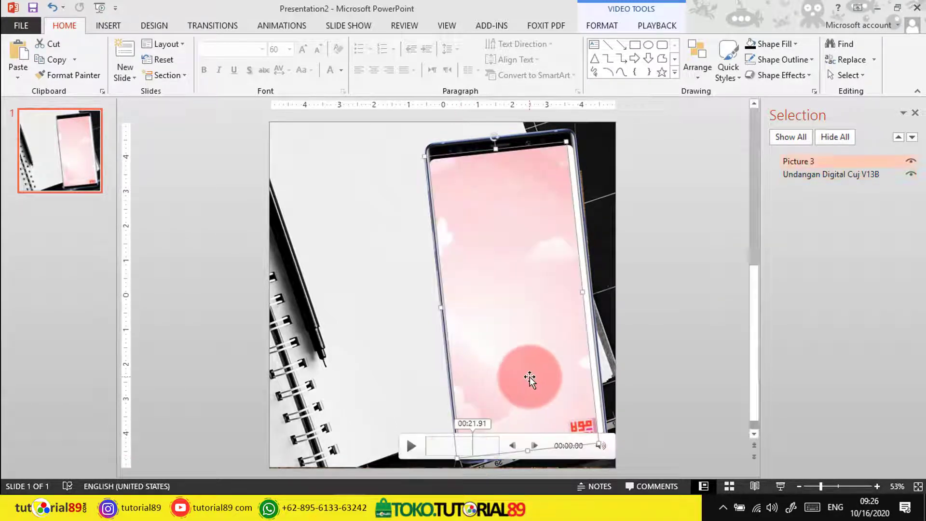
drag(529, 377, 536, 371)
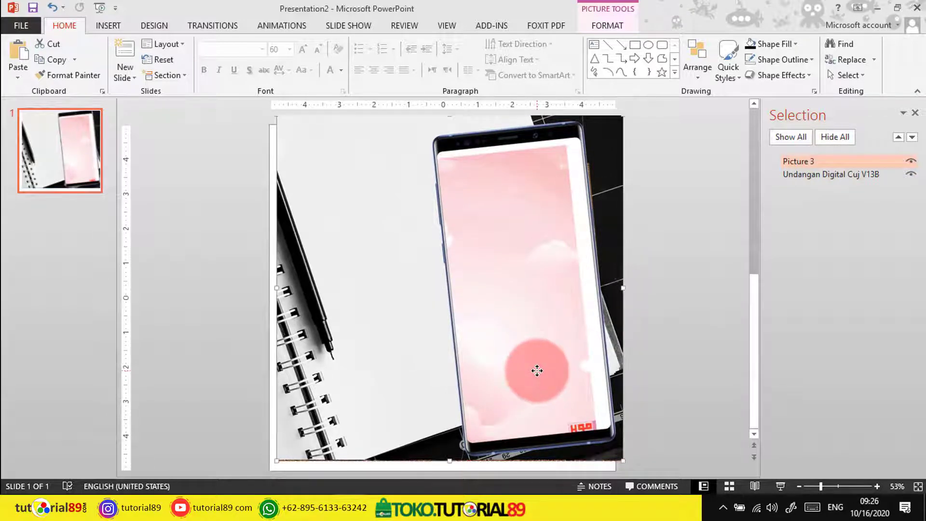
key(ctrl+z)
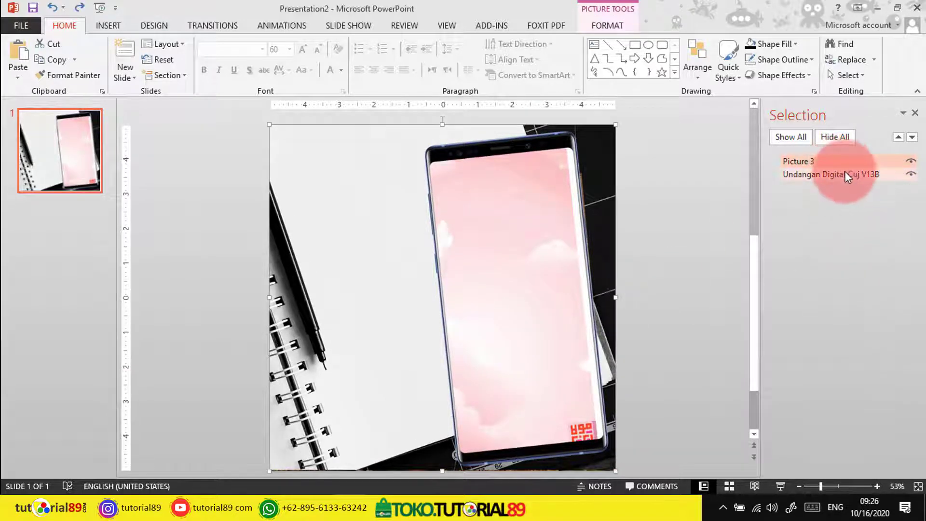
click(845, 174)
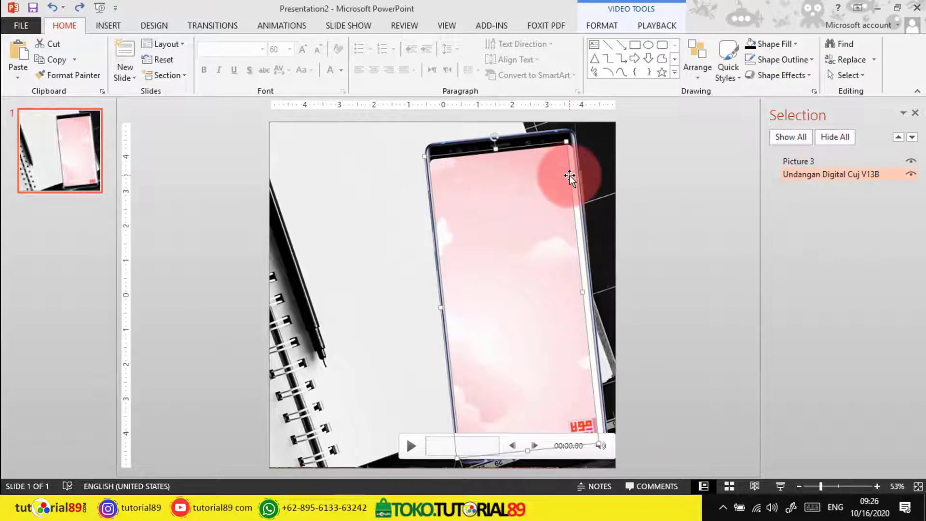
drag(569, 178, 574, 174)
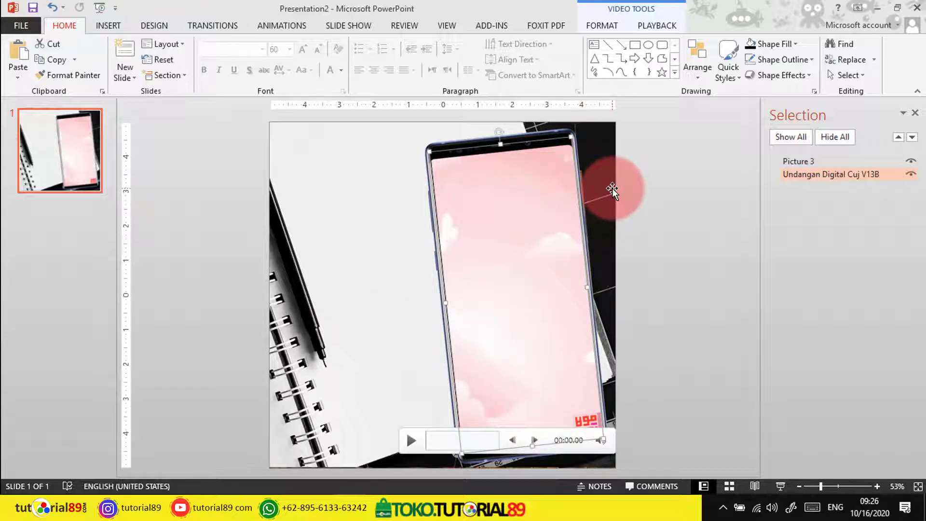
key(ctrl+z)
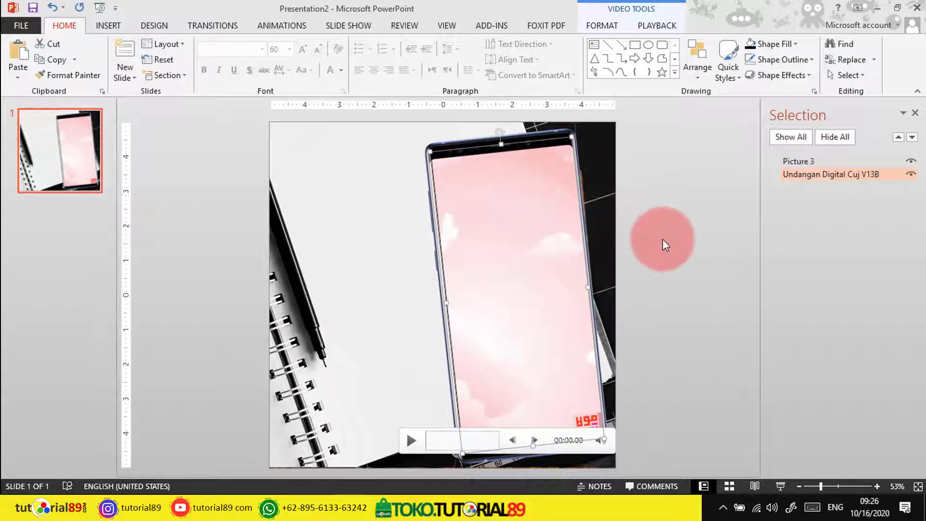
click(664, 239)
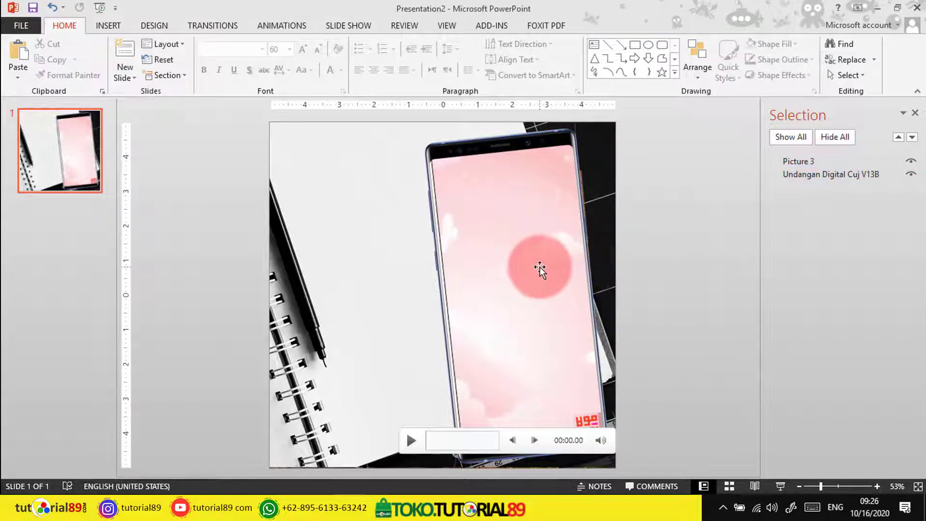
click(851, 175)
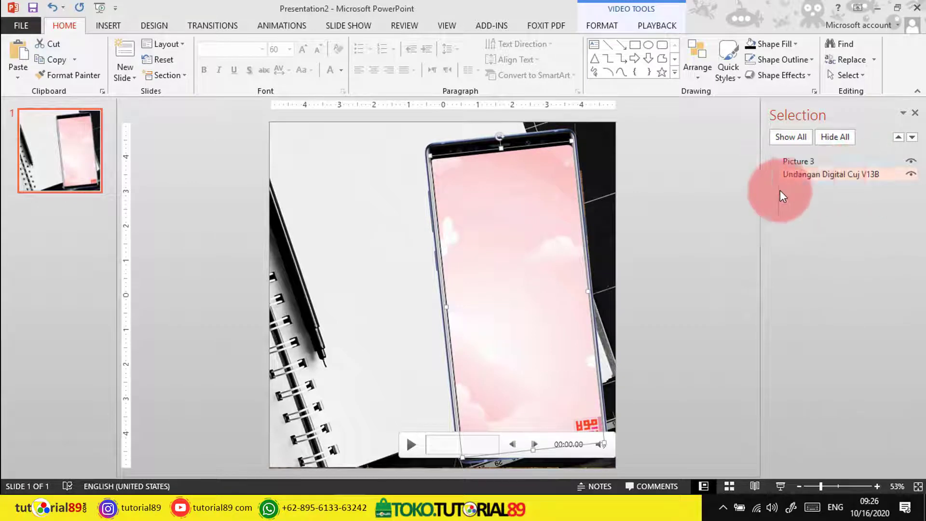
click(704, 203)
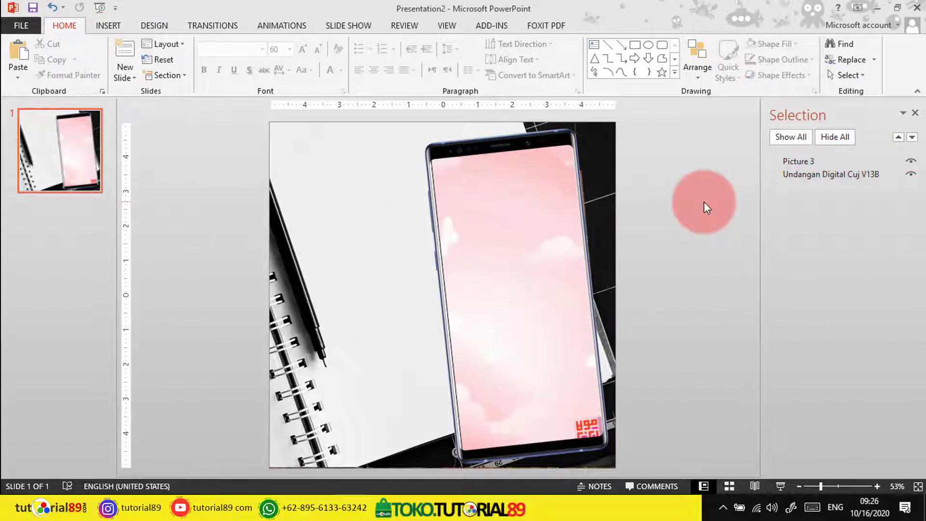
click(849, 174)
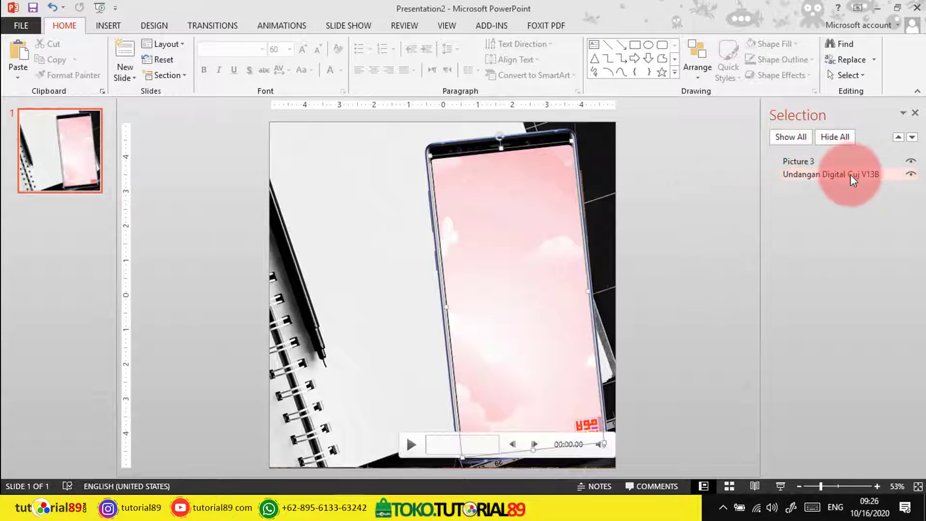
drag(535, 446, 533, 444)
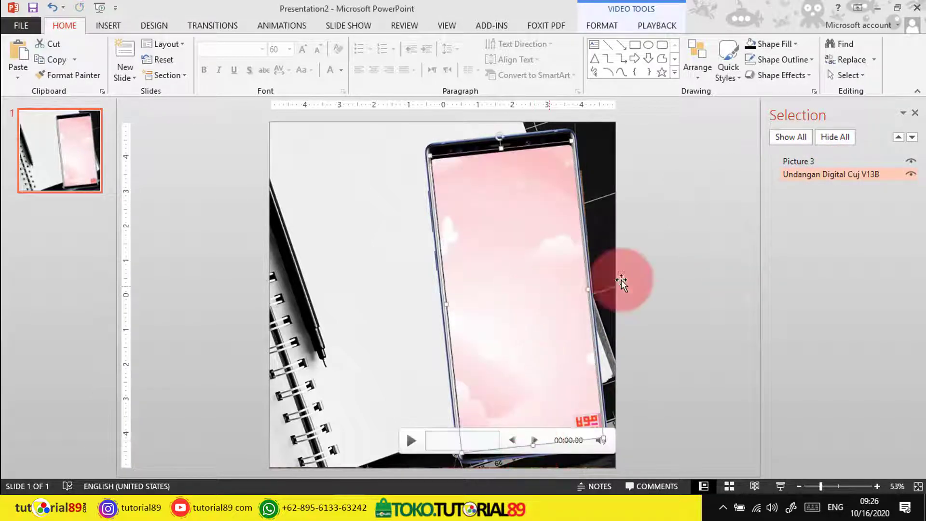
click(662, 285)
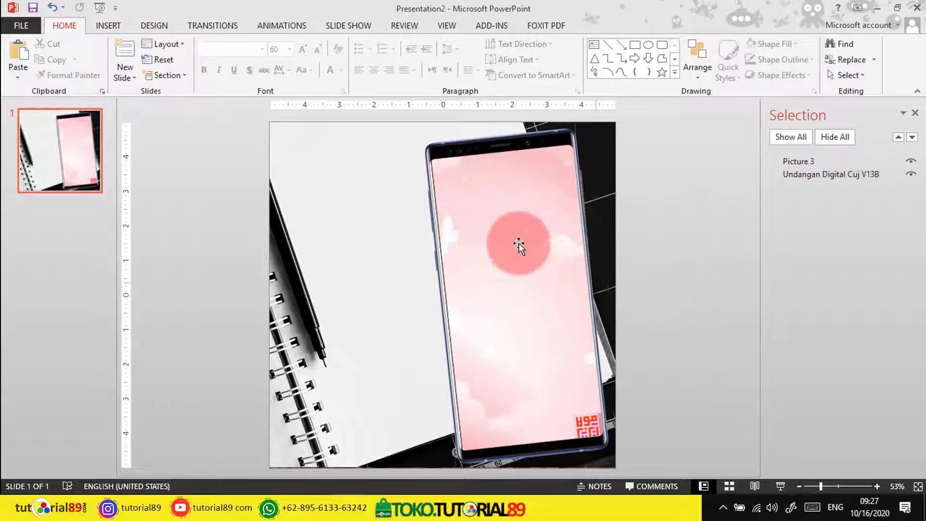
click(530, 224)
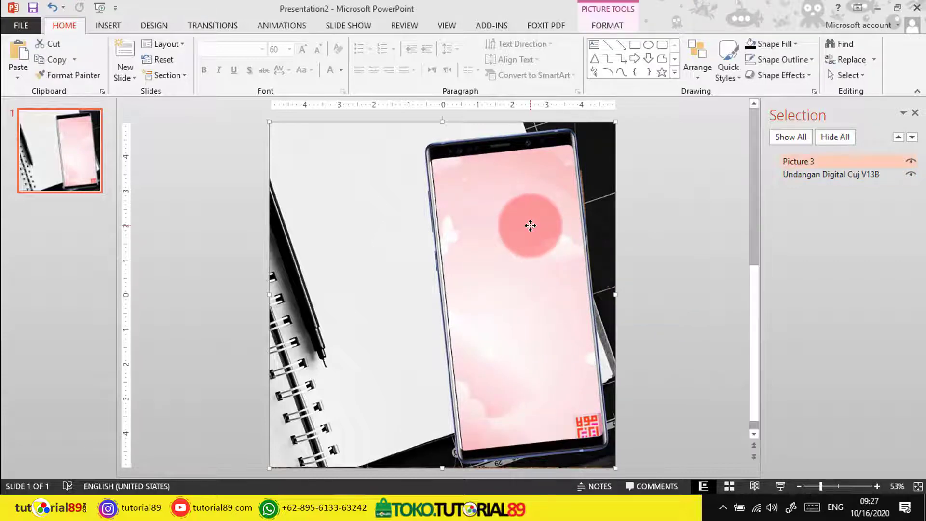
click(805, 174)
mouse_move(518, 295)
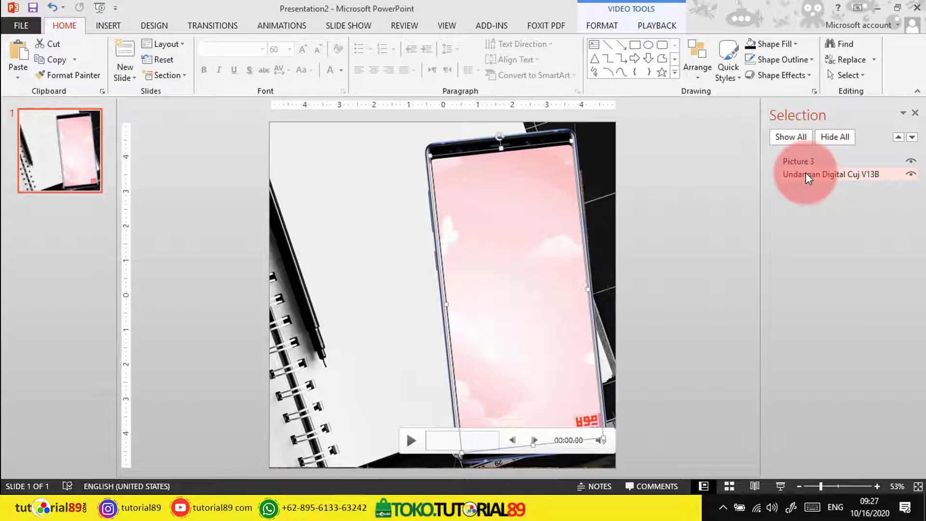
click(641, 221)
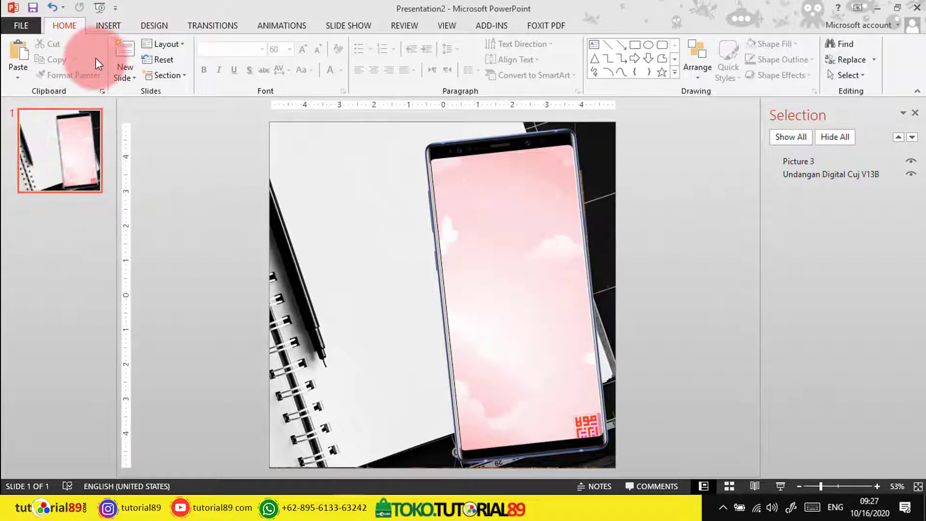
click(99, 6)
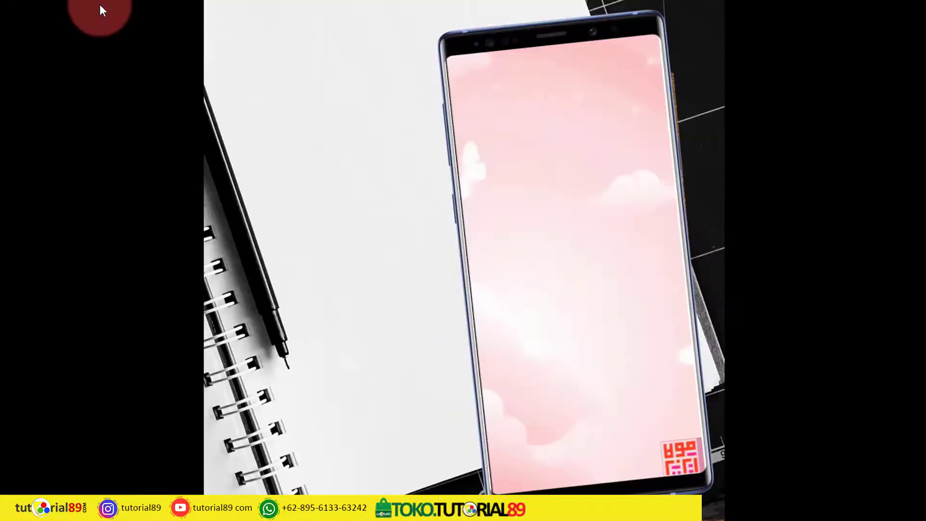
click(99, 4)
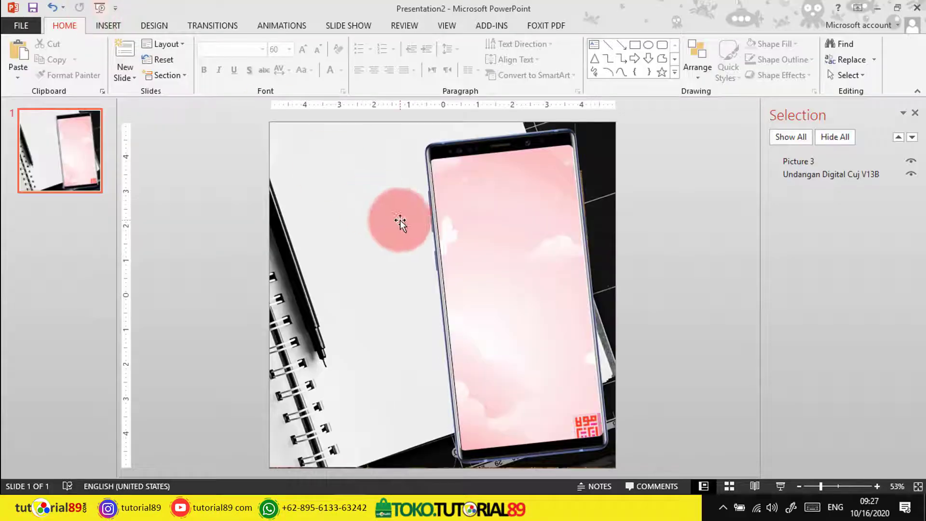
click(806, 175)
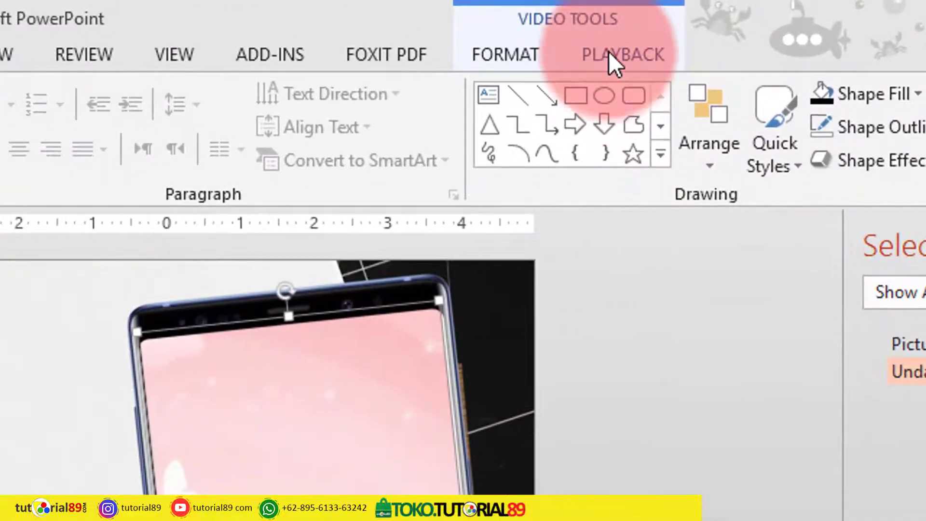
- Set the video's playback Start option to Automatically
click(592, 27)
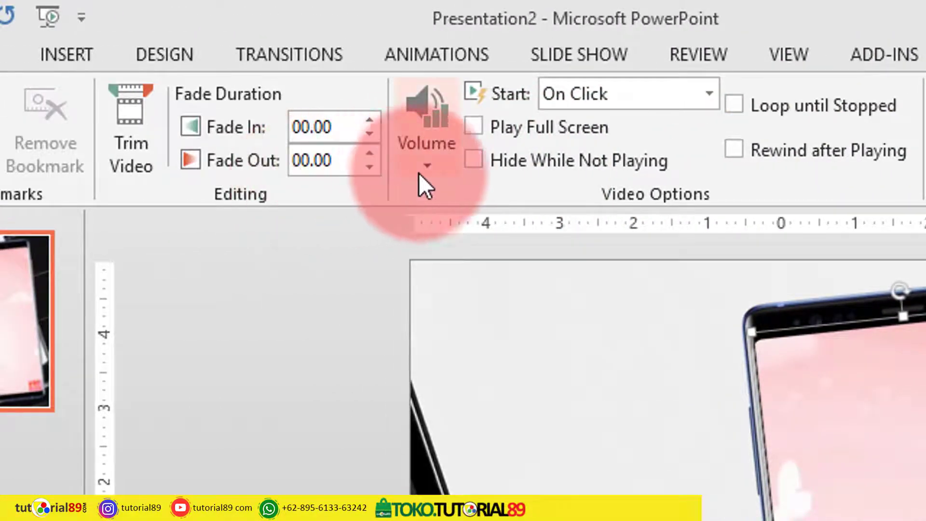
click(707, 93)
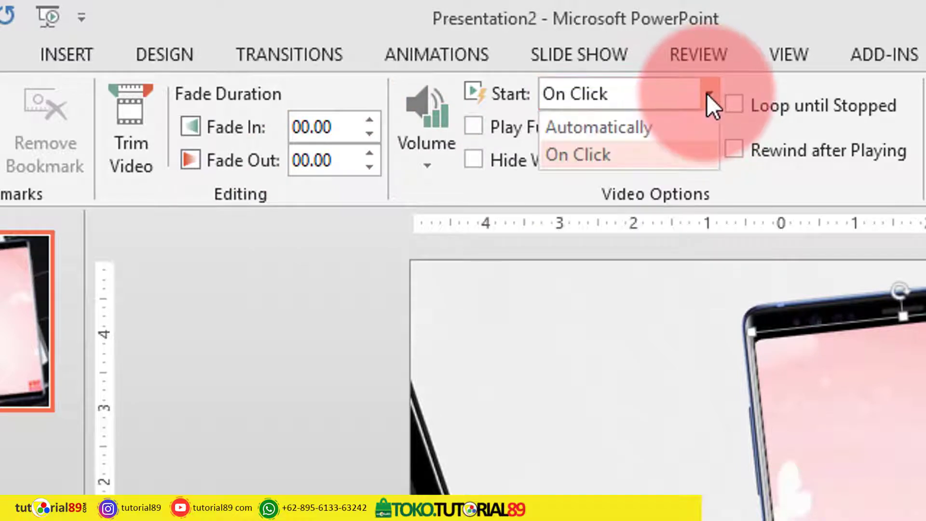
click(678, 126)
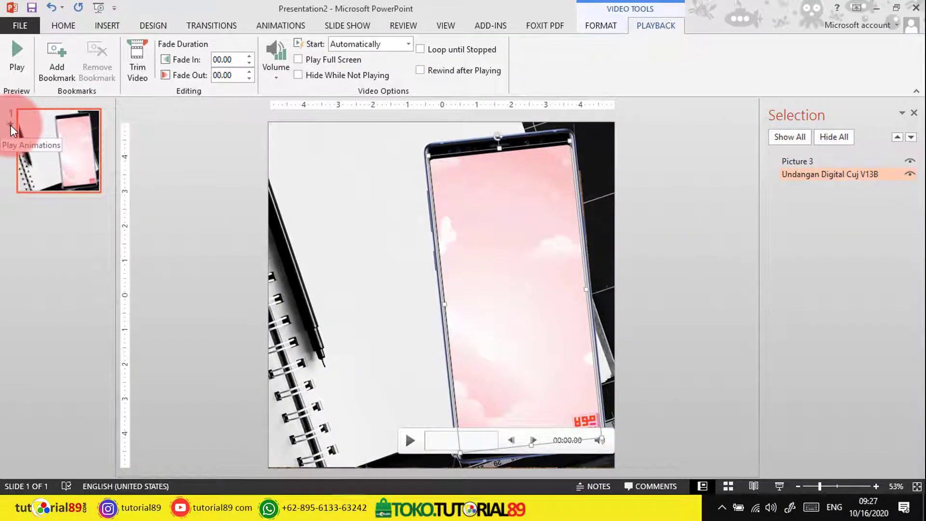
- Preview the slide's animations with the video playing on the phone screen
click(10, 125)
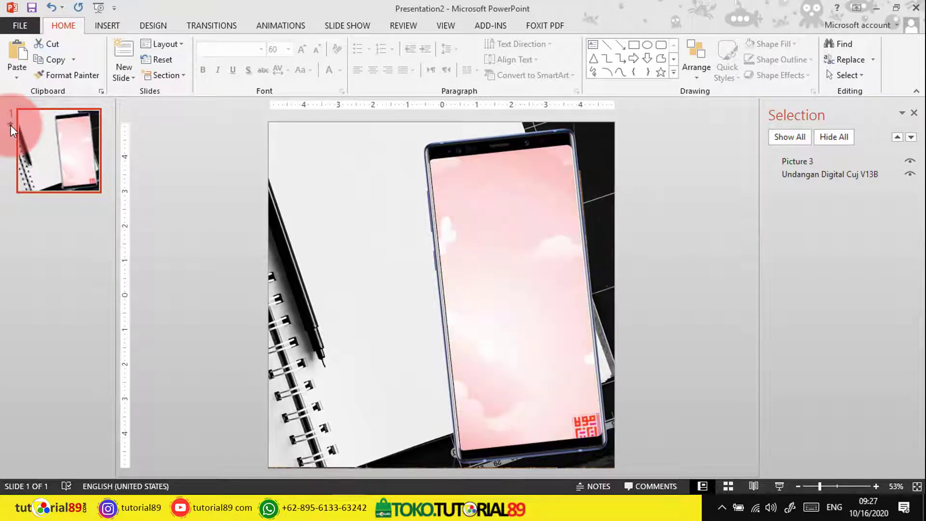
click(184, 129)
click(526, 270)
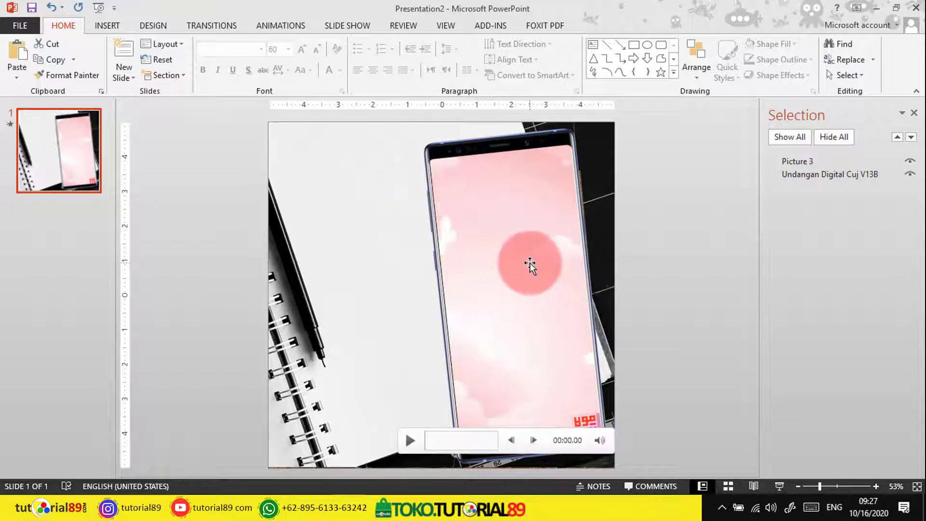
click(638, 287)
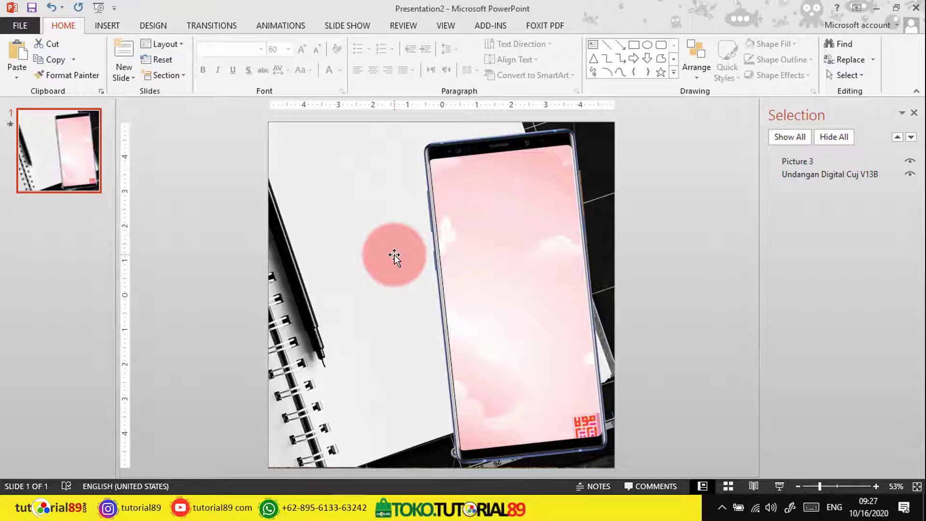
- Paste the logo, MAULA2021 title and WhatsApp line left of the phone, then preview animations
key(ctrl+v)
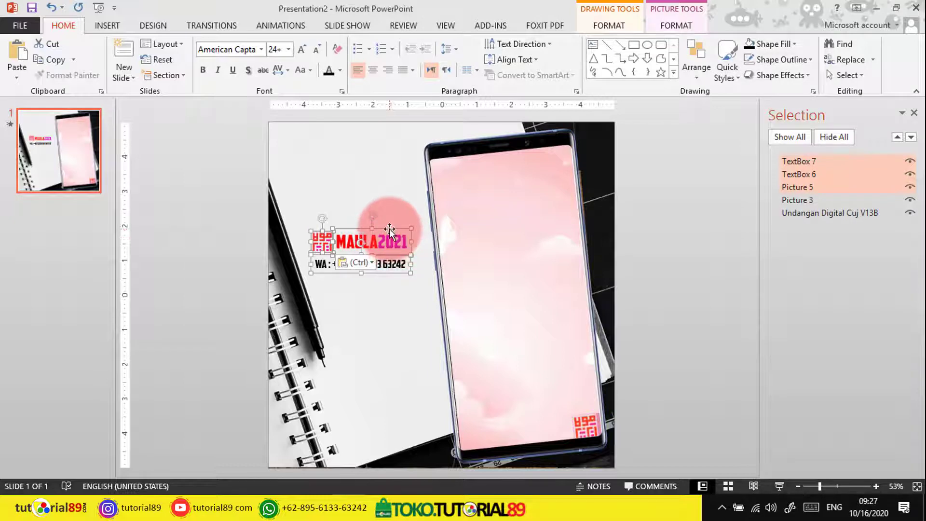
drag(390, 230, 375, 166)
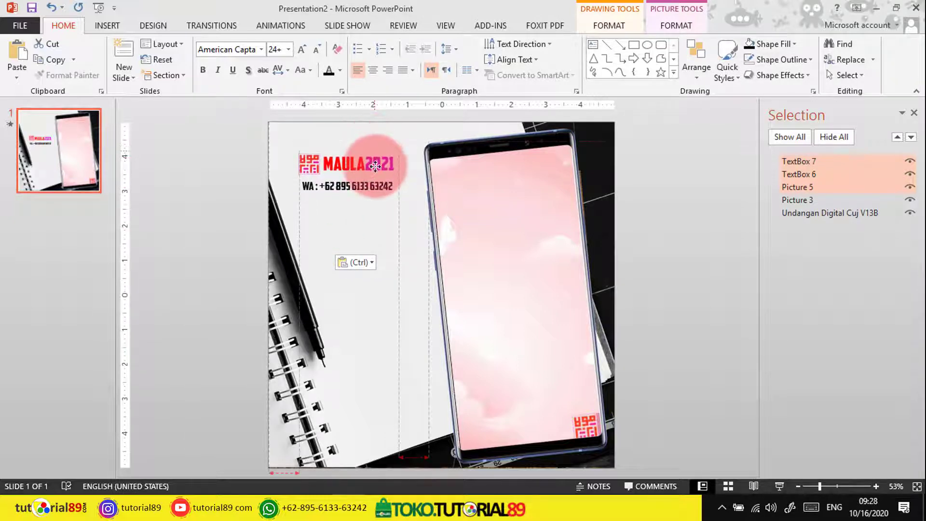
mouse_move(375, 166)
mouse_down()
mouse_move(400, 241)
mouse_move(418, 251)
mouse_up()
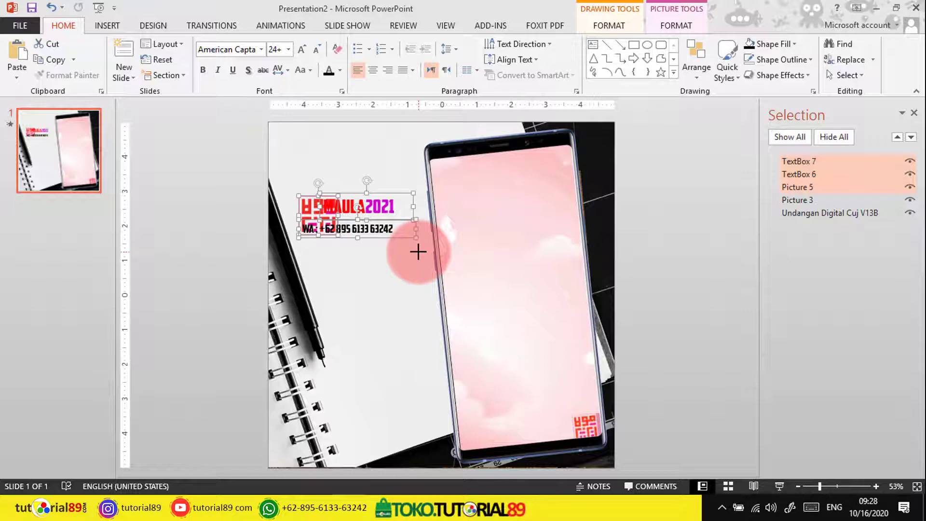
key(ctrl+z)
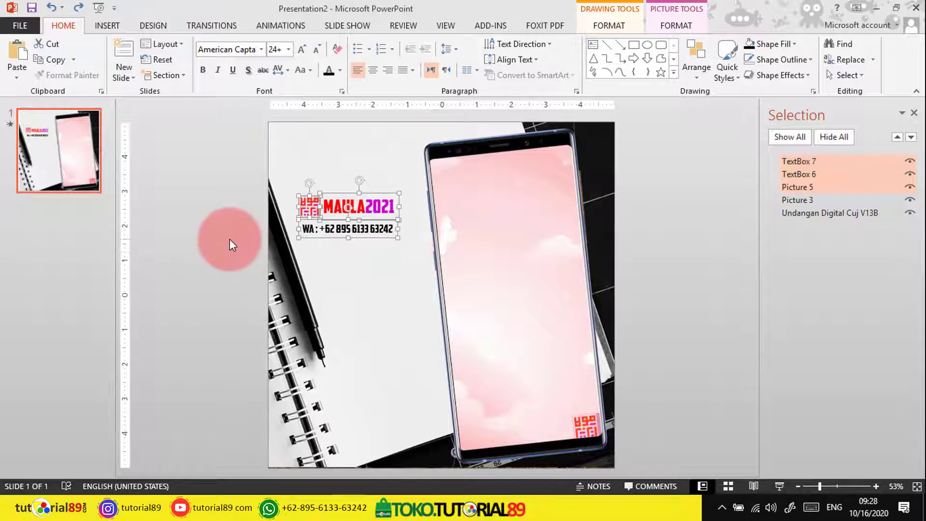
click(229, 239)
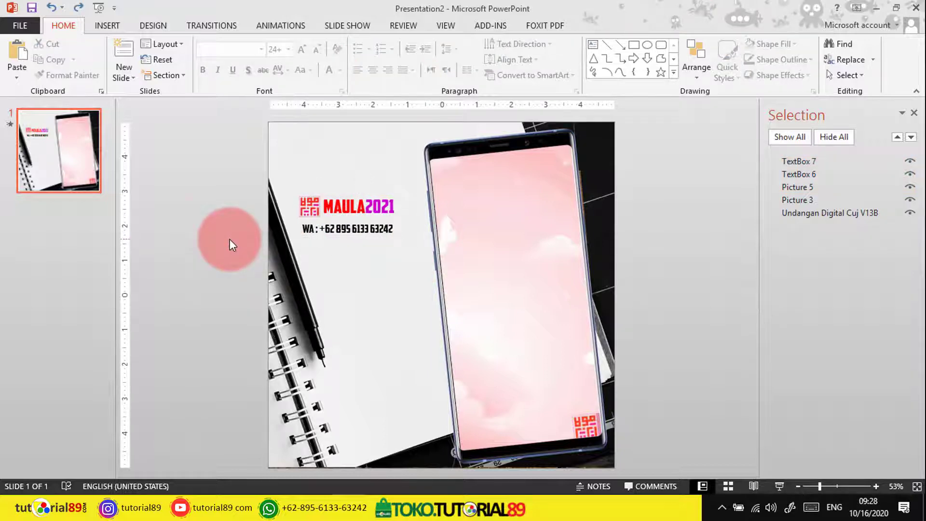
click(10, 126)
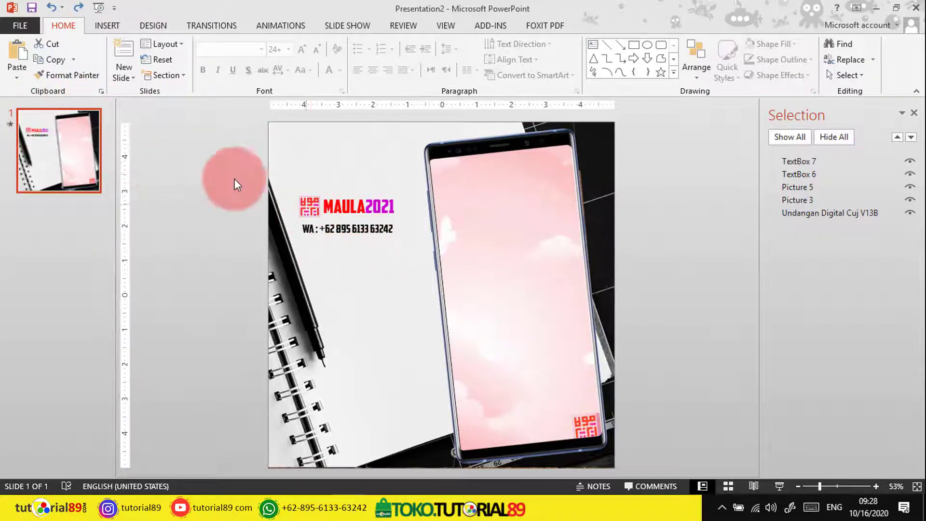
- Start a Create a Video export from File > Export to reach the MPEG-4 save dialog
click(28, 26)
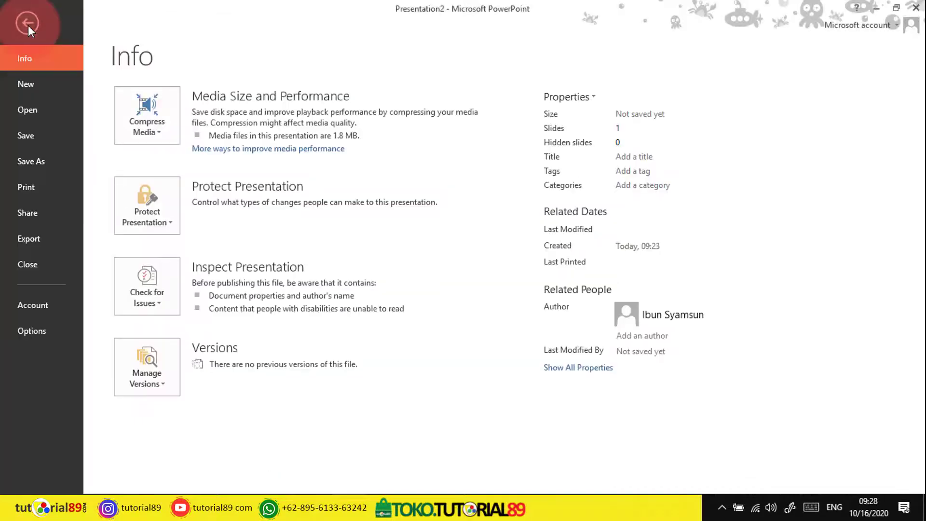
click(38, 242)
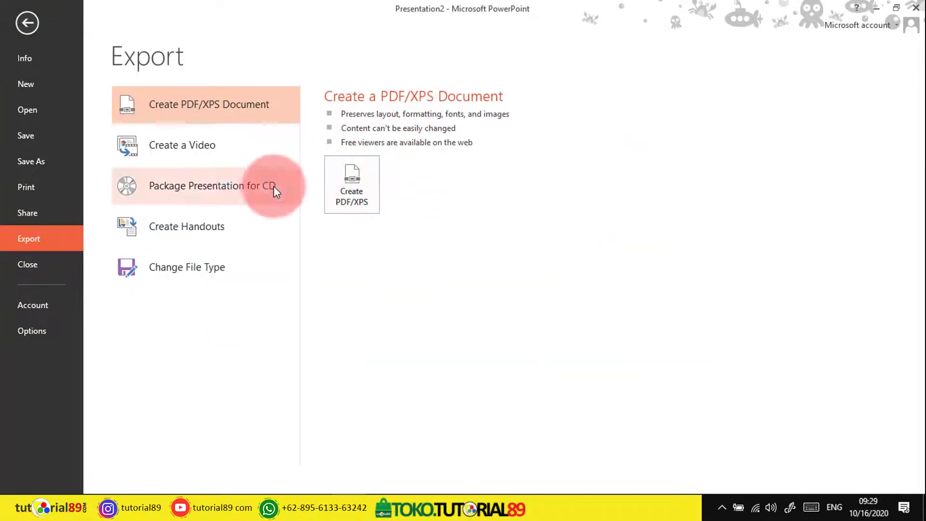
click(200, 146)
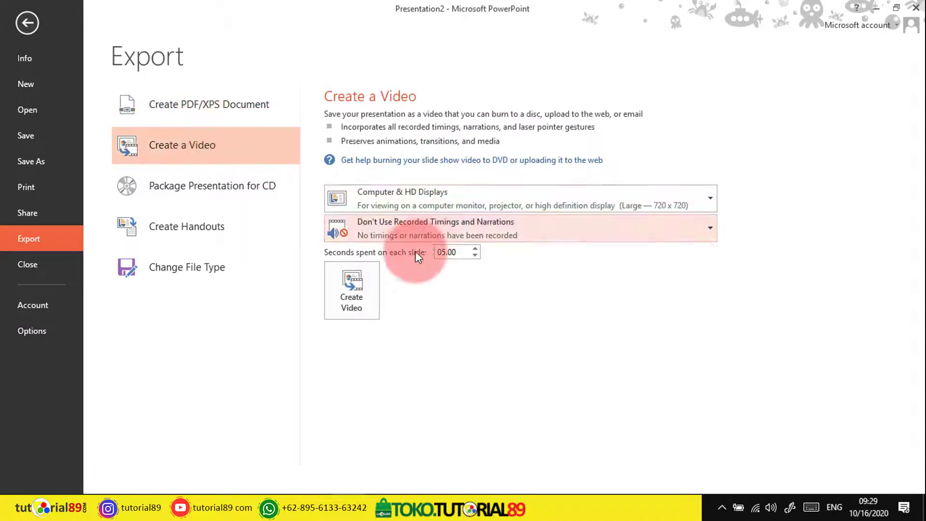
click(359, 305)
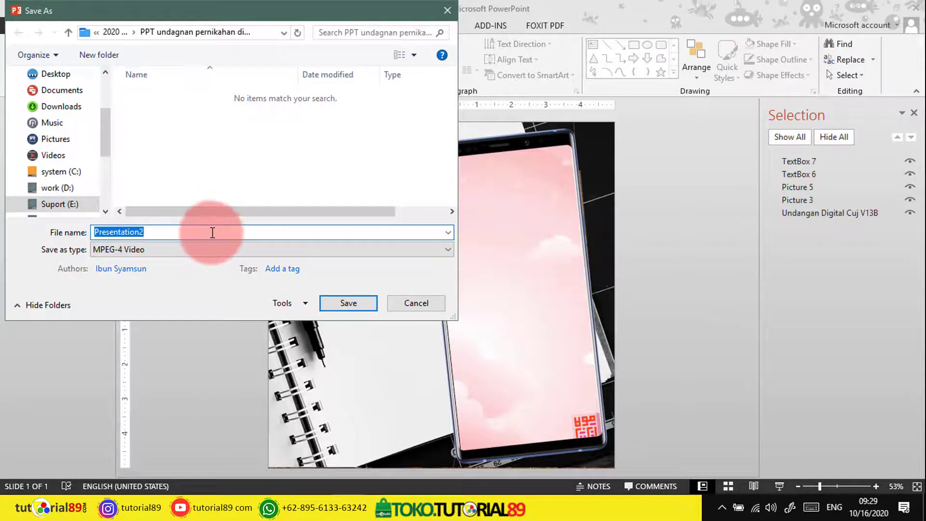
- Save the video to the Desktop as 'promosi undangan instagram.mp4' and start rendering
text(promosi)
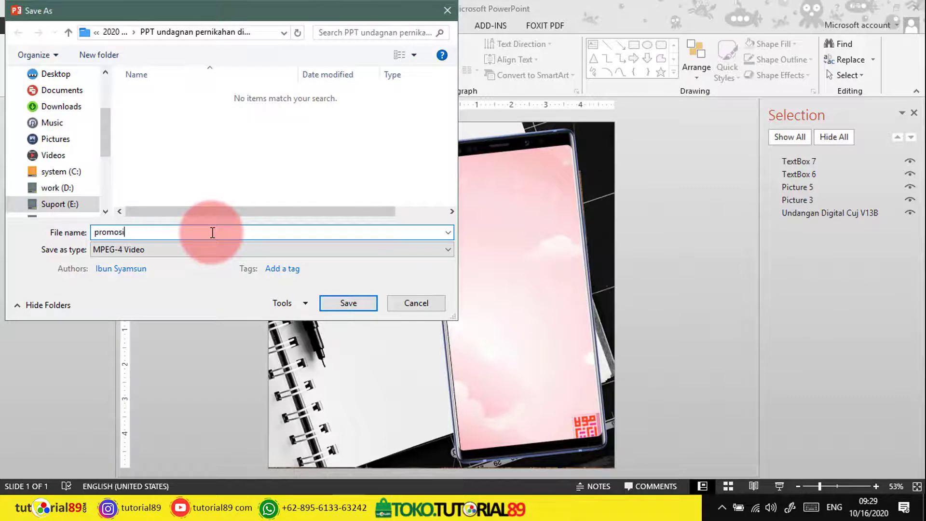
text(m)
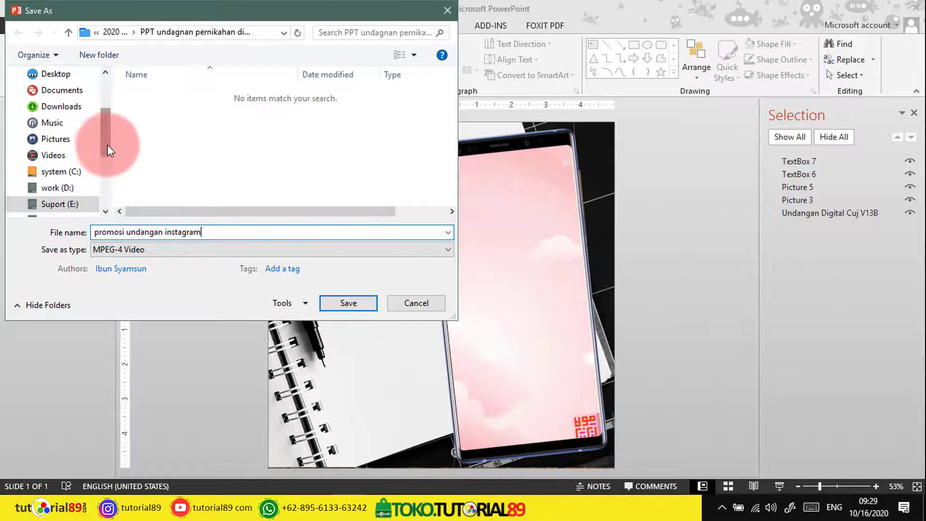
drag(106, 144, 108, 120)
click(55, 139)
click(344, 305)
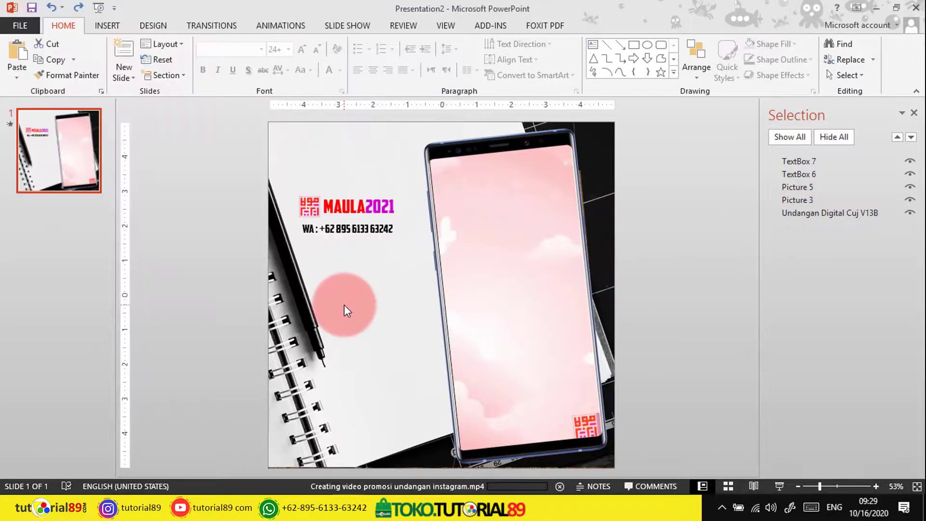